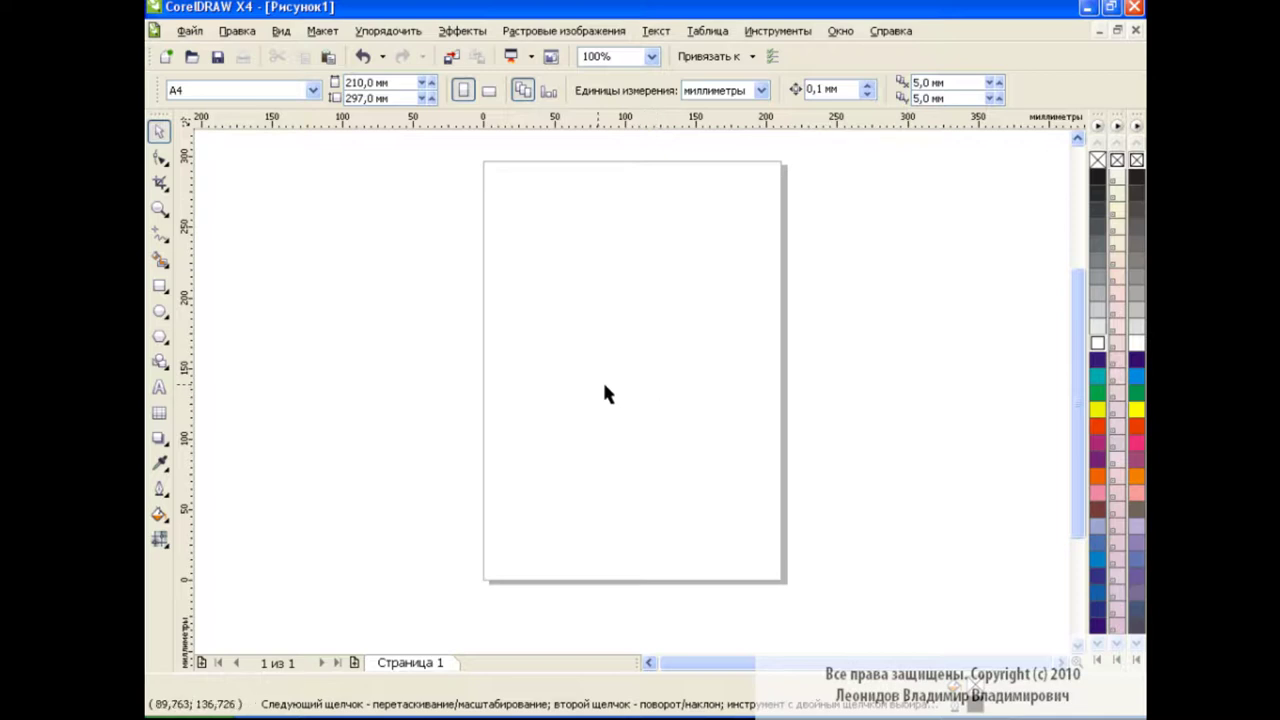
Step: Draw a wide rectangle across the page and give it a fountain fill at 90°
left_click(159, 285)
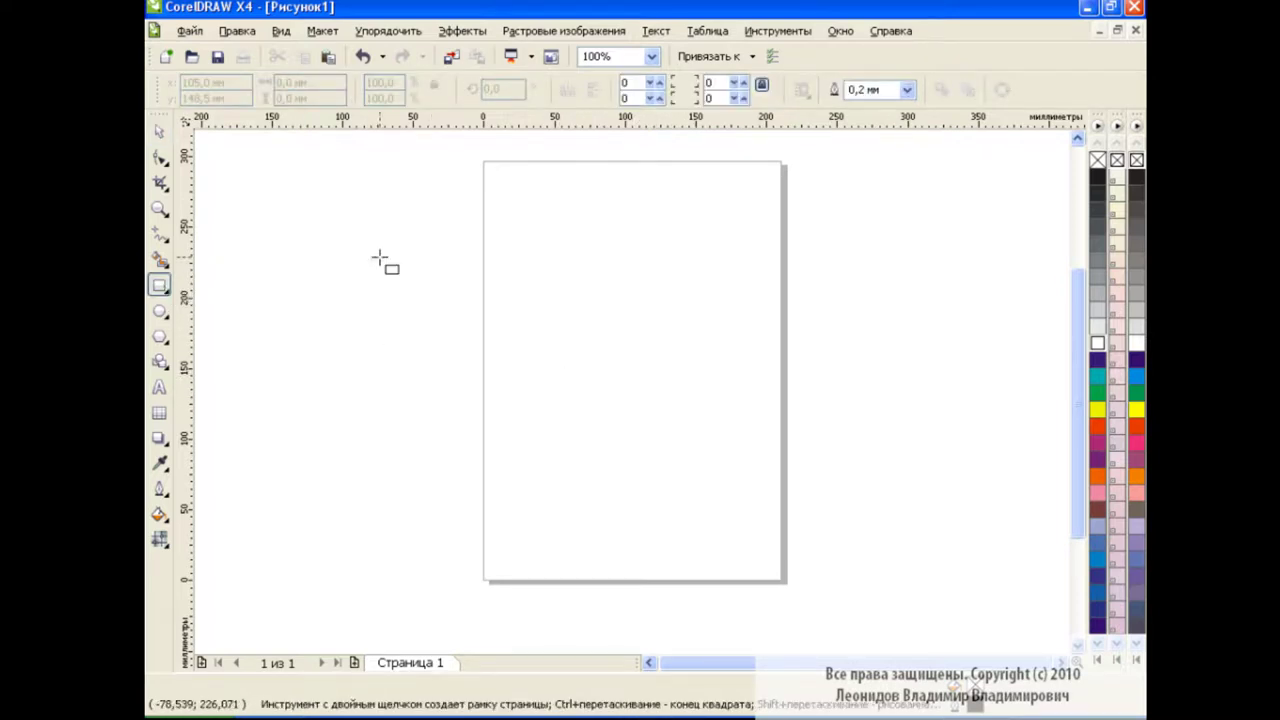
mouse_move(418, 201)
left_mouse_down()
mouse_move(868, 432)
mouse_move(869, 421)
left_mouse_up()
left_click(162, 516)
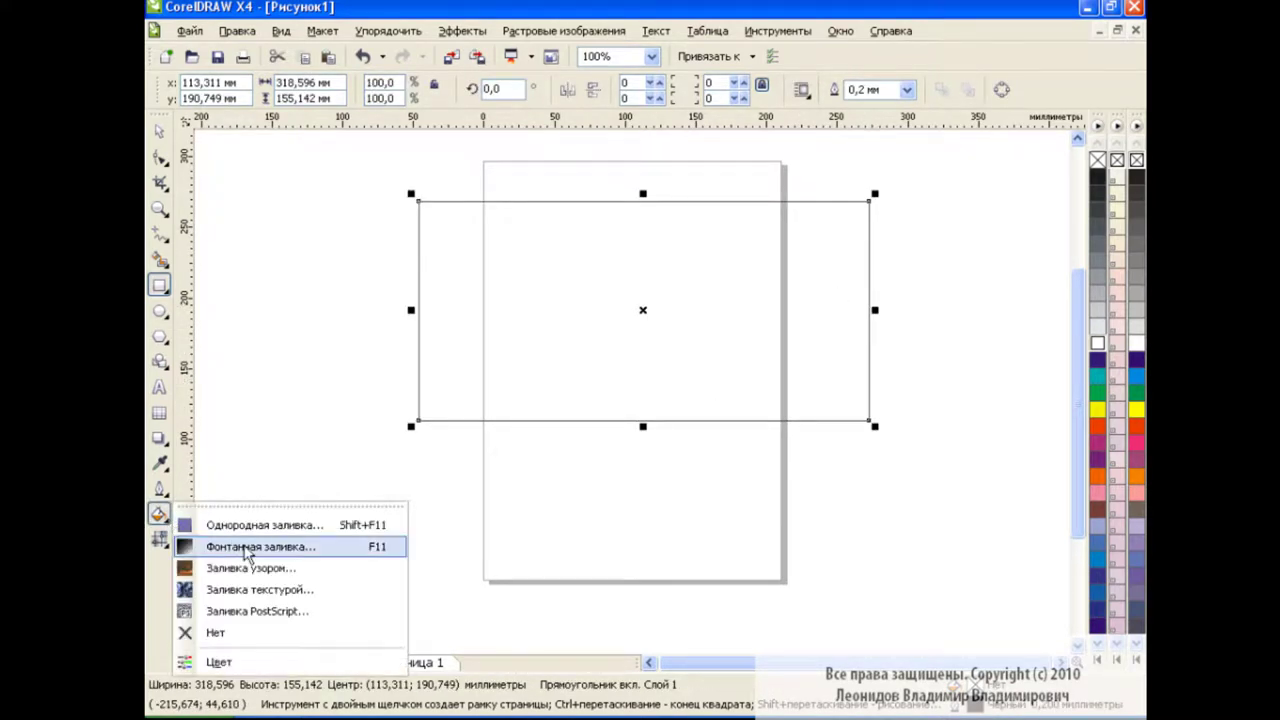
left_click(260, 547)
double_click(678, 226)
type("90")
key("Tab")
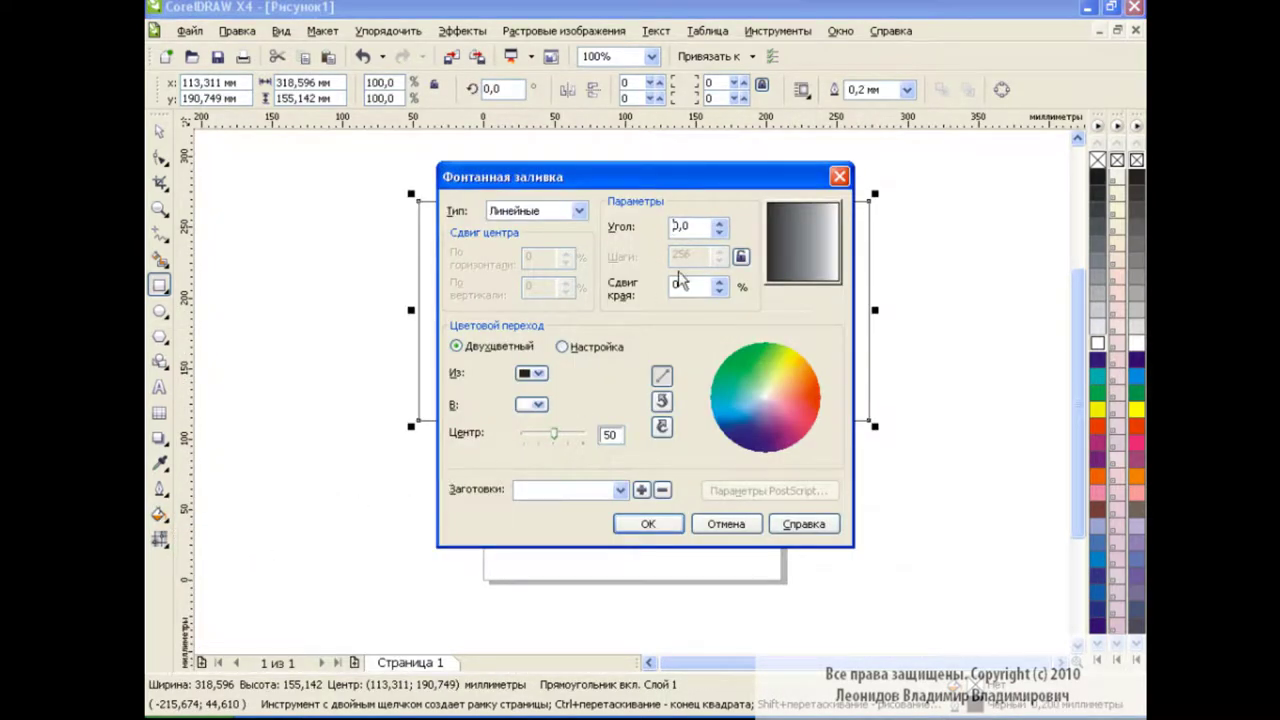
left_click(538, 404)
Step: Set the gradient colours from dark red to bright red-orange and apply the fill
left_click(596, 530)
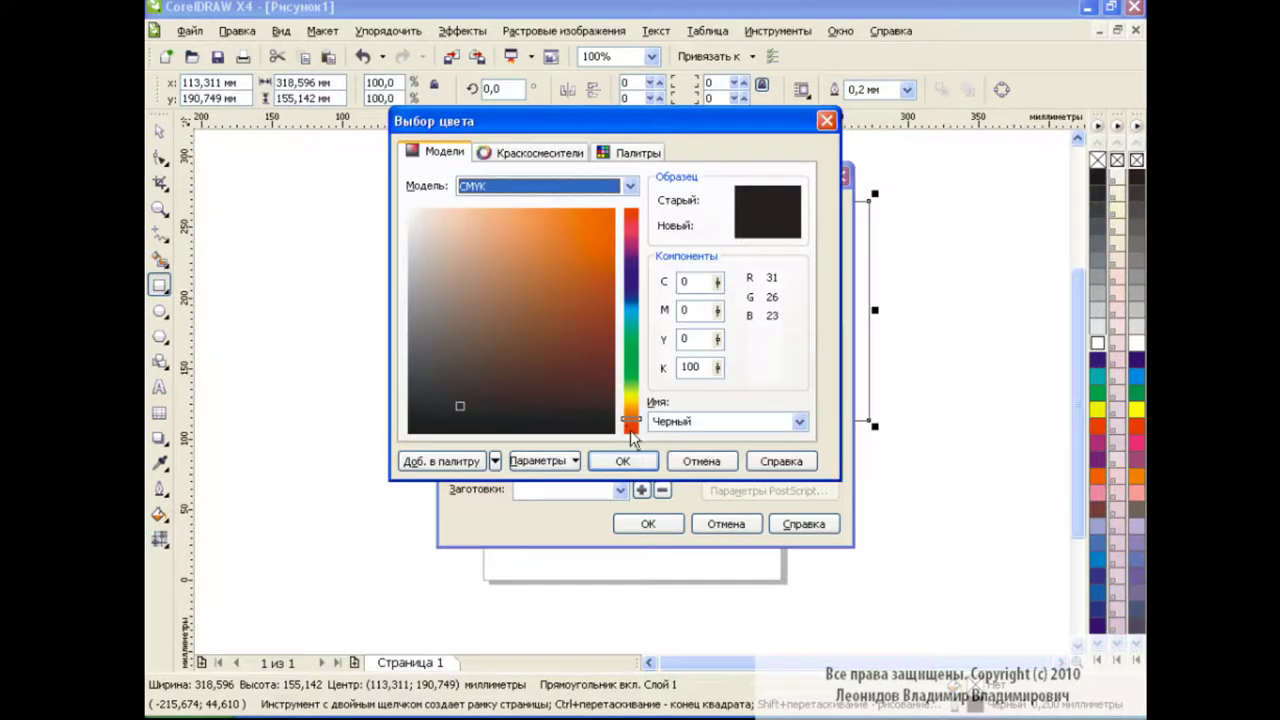
left_click(631, 432)
left_click_drag(591, 297, 590, 333)
left_click(622, 461)
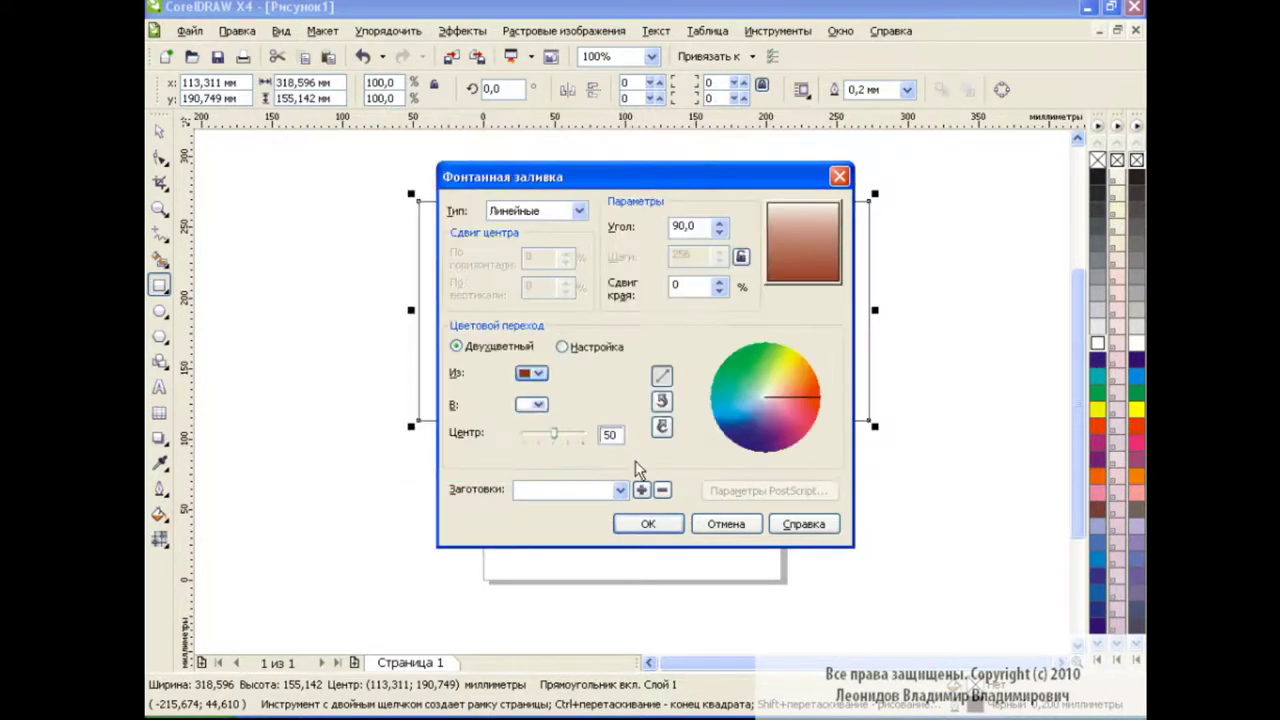
left_click(540, 404)
left_click(585, 533)
left_click(586, 254)
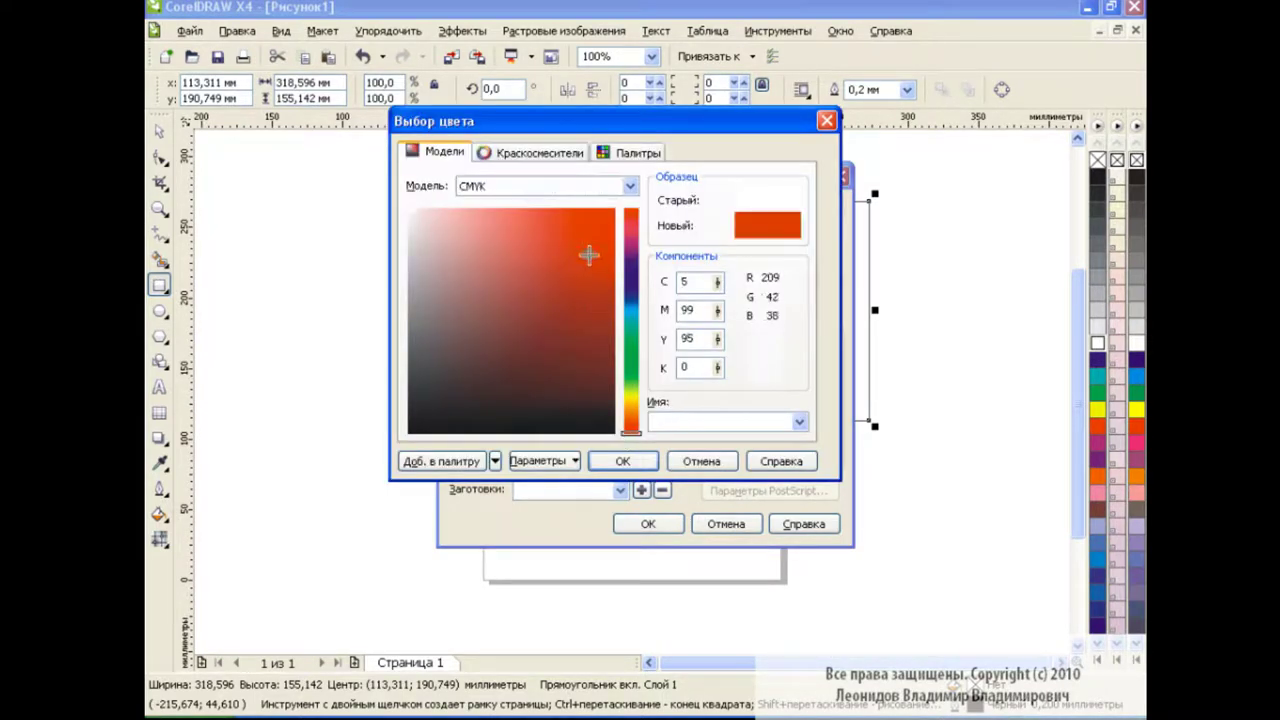
left_click(636, 467)
left_click(656, 527)
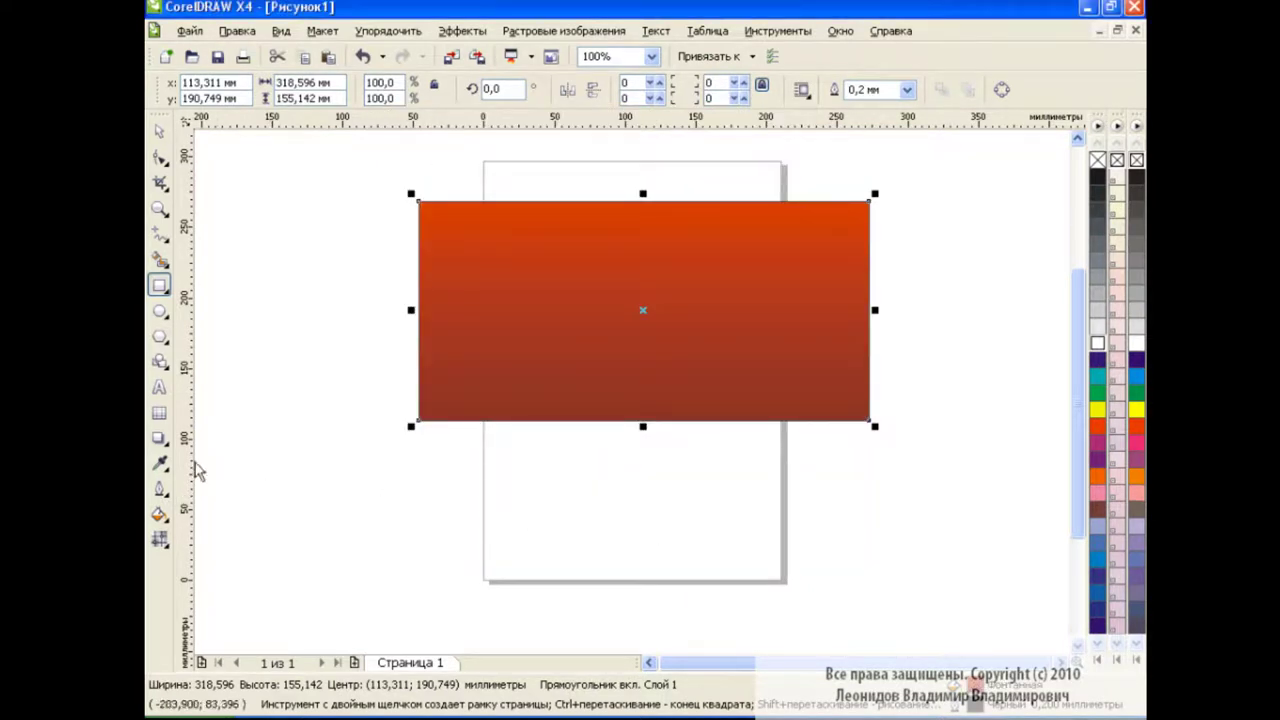
Step: Type 'COREL DRAW' as artistic text, enlarge it and fit it onto the red rectangle
left_click(159, 387)
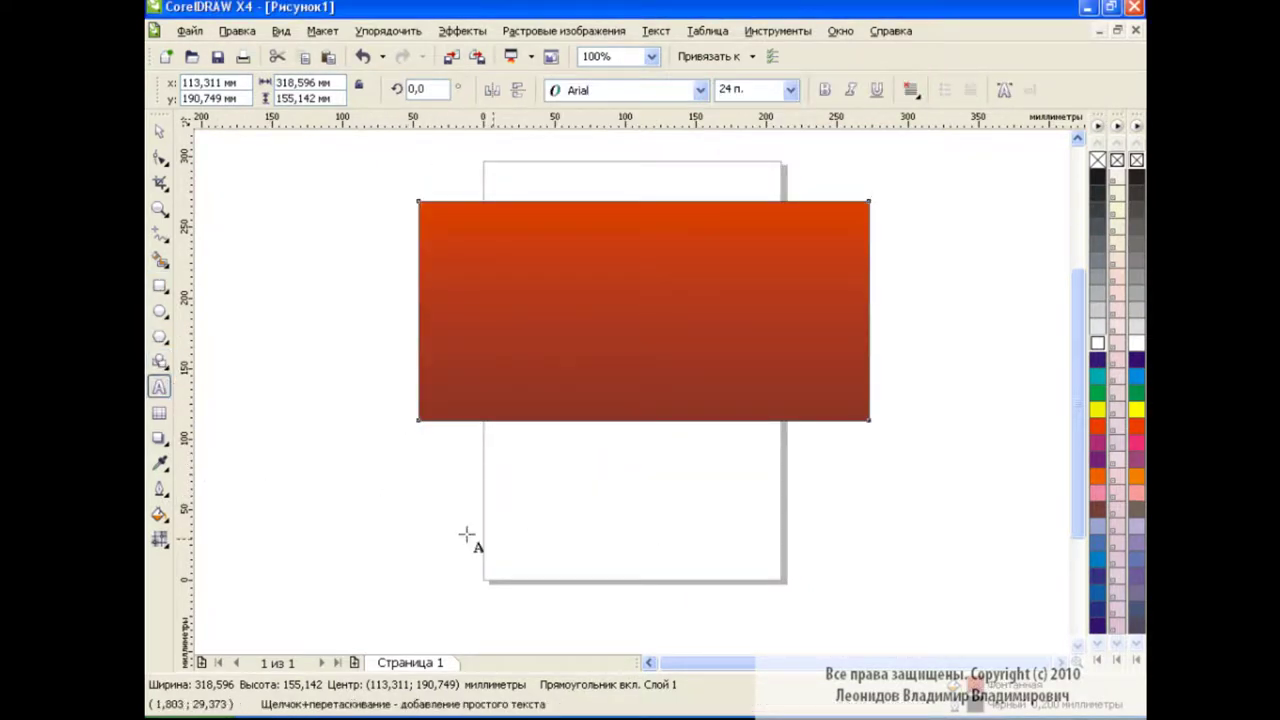
left_click(516, 520)
type("CORELDRAW")
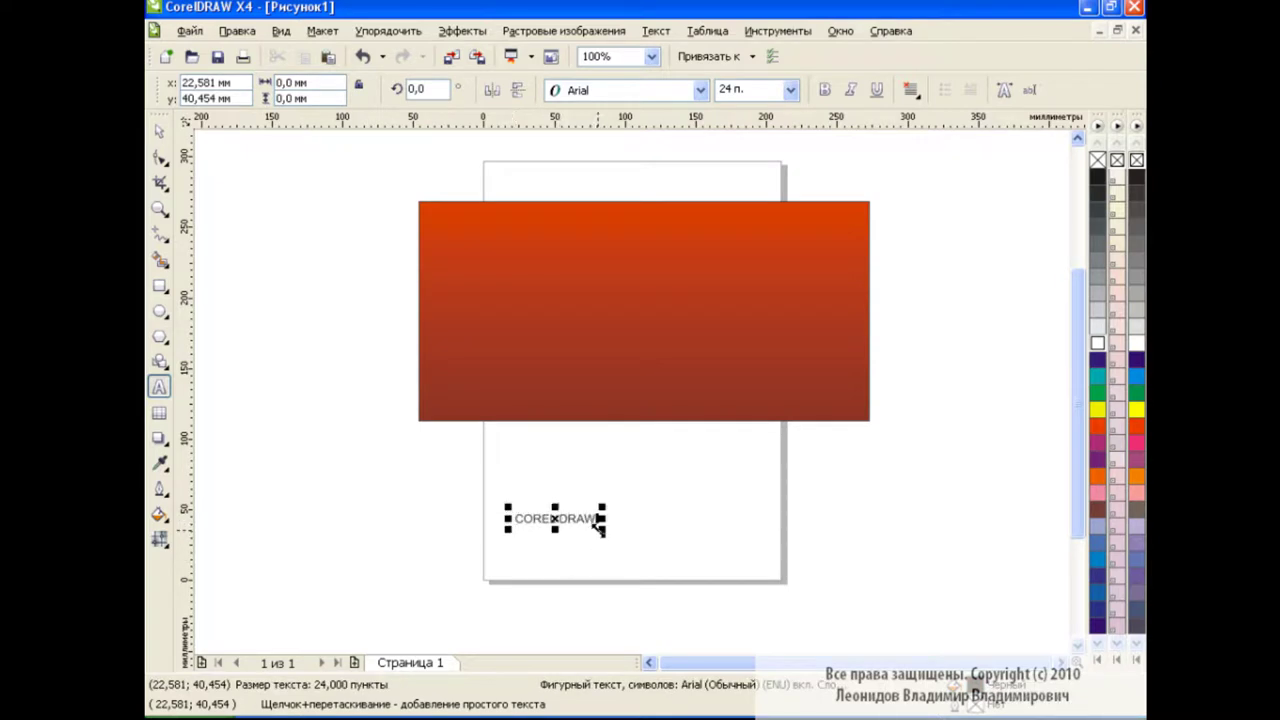
left_click_drag(606, 531, 999, 627)
left_click_drag(754, 537, 666, 247)
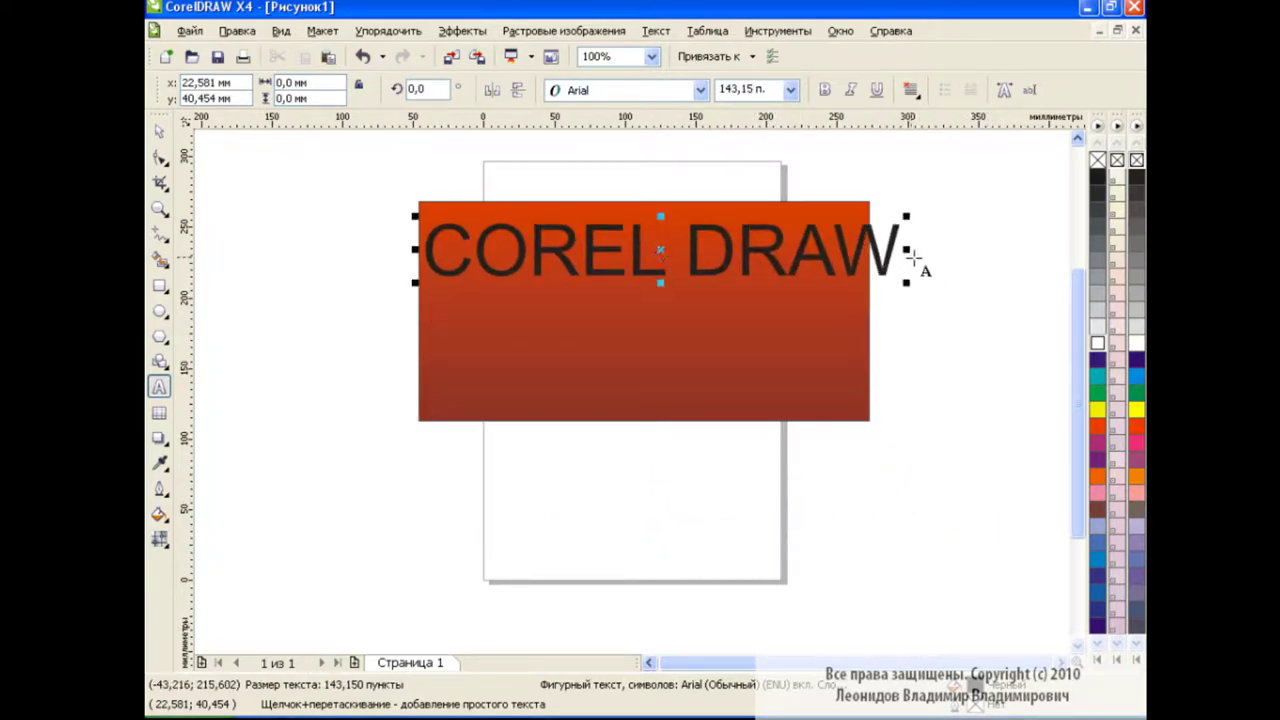
left_click_drag(908, 250, 424, 250)
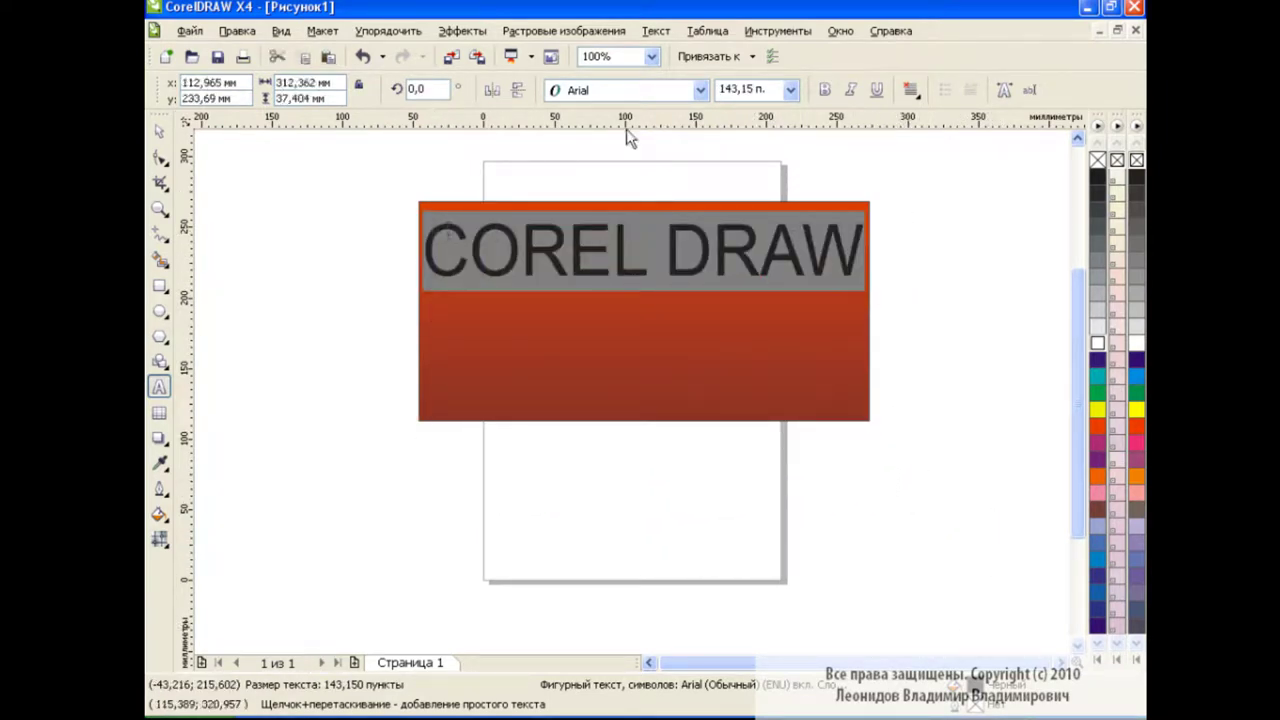
Step: Change the lettering to Arial Black and stretch it taller to fill the rectangle
left_click(700, 90)
left_click(660, 126)
left_click(747, 250)
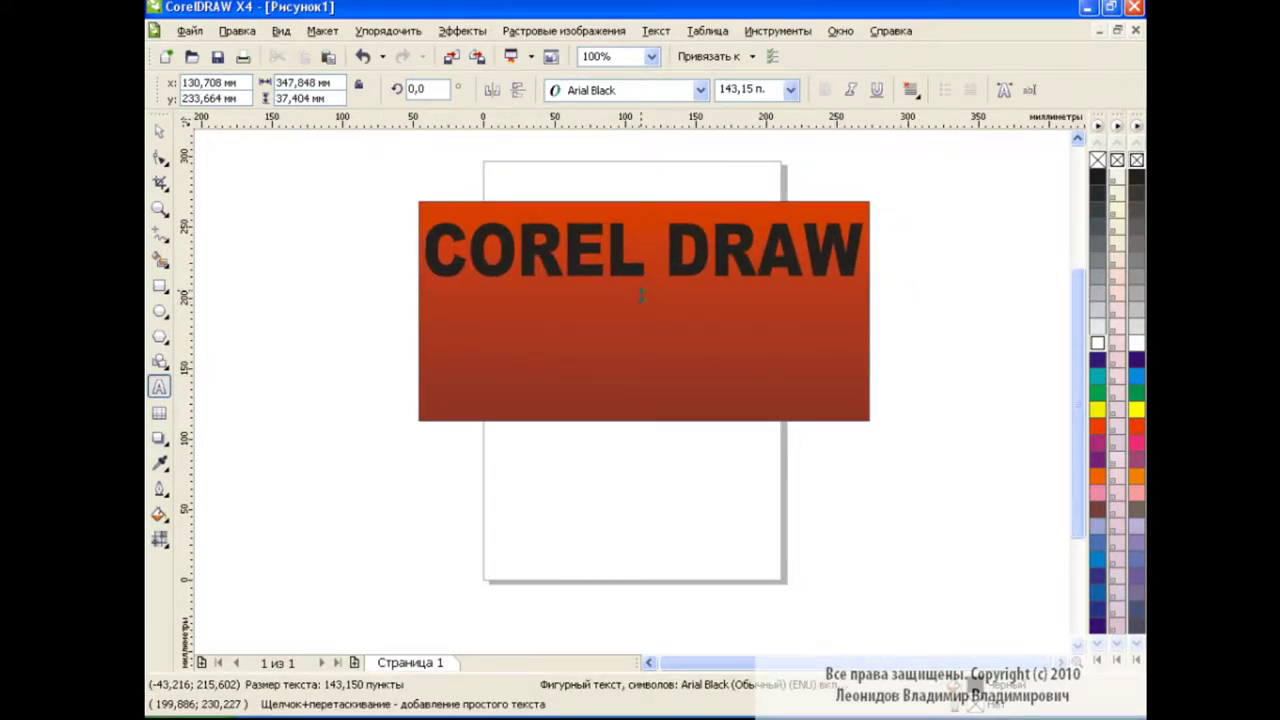
left_click_drag(641, 283, 641, 355)
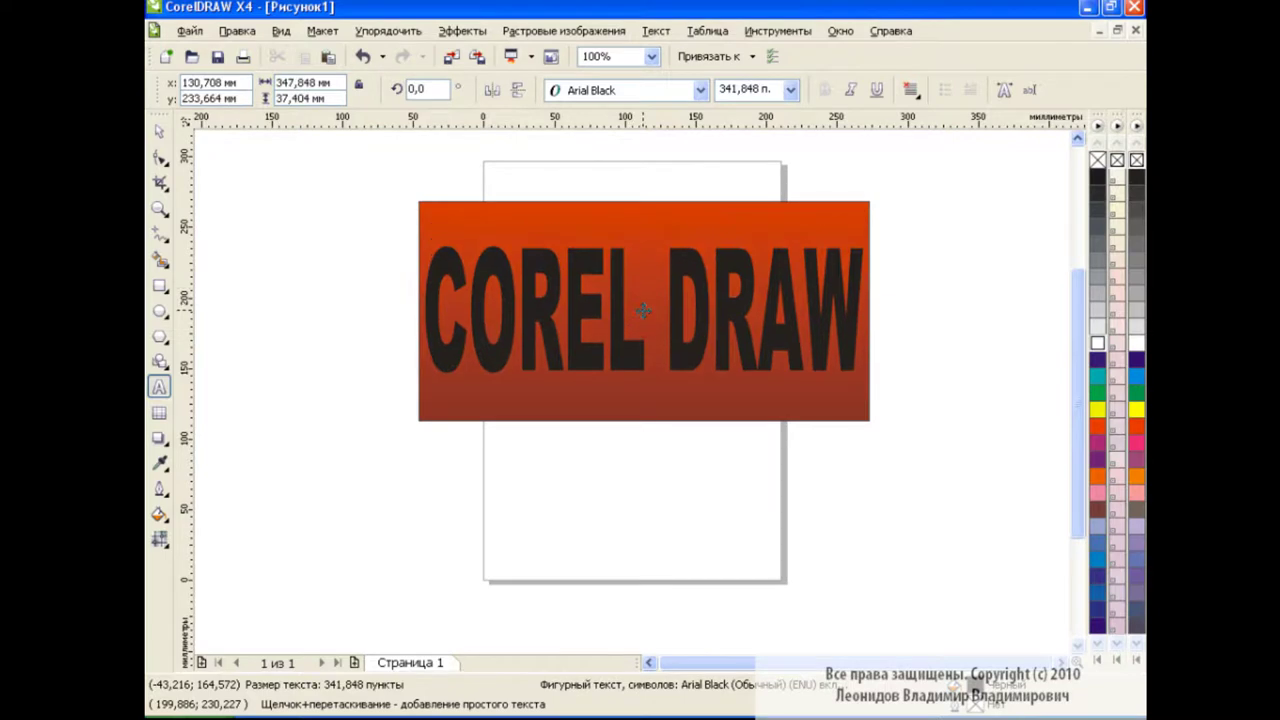
left_click(158, 130)
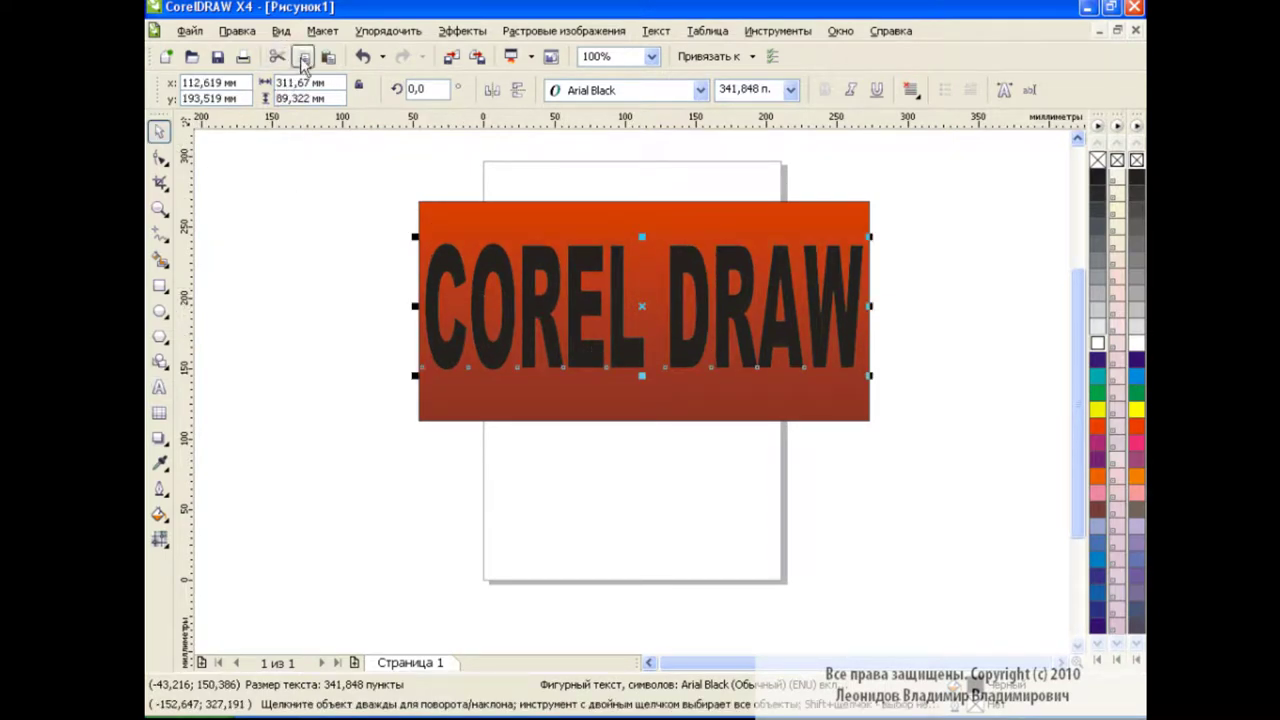
Step: Paste a COREL DRAW text duplicate, copy the rectangle to lower right, and place a text copy below
left_click(615, 347)
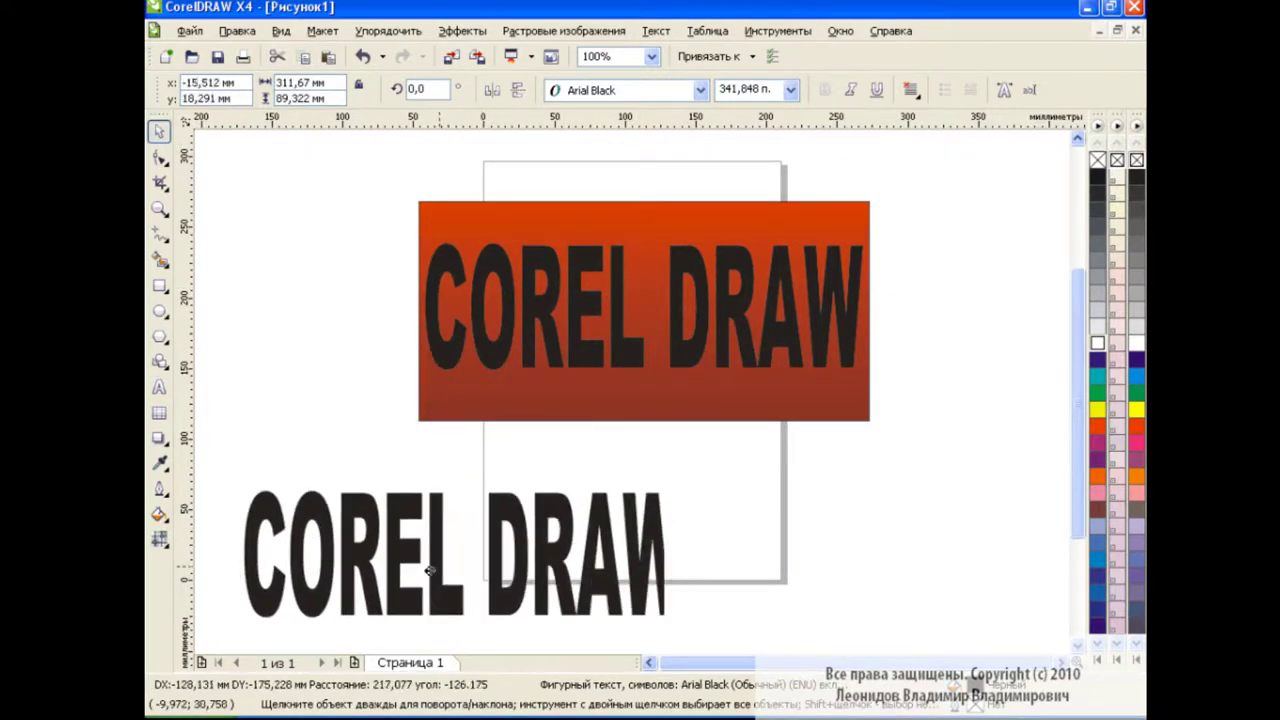
left_click_drag(615, 347, 242, 644)
left_click(498, 220)
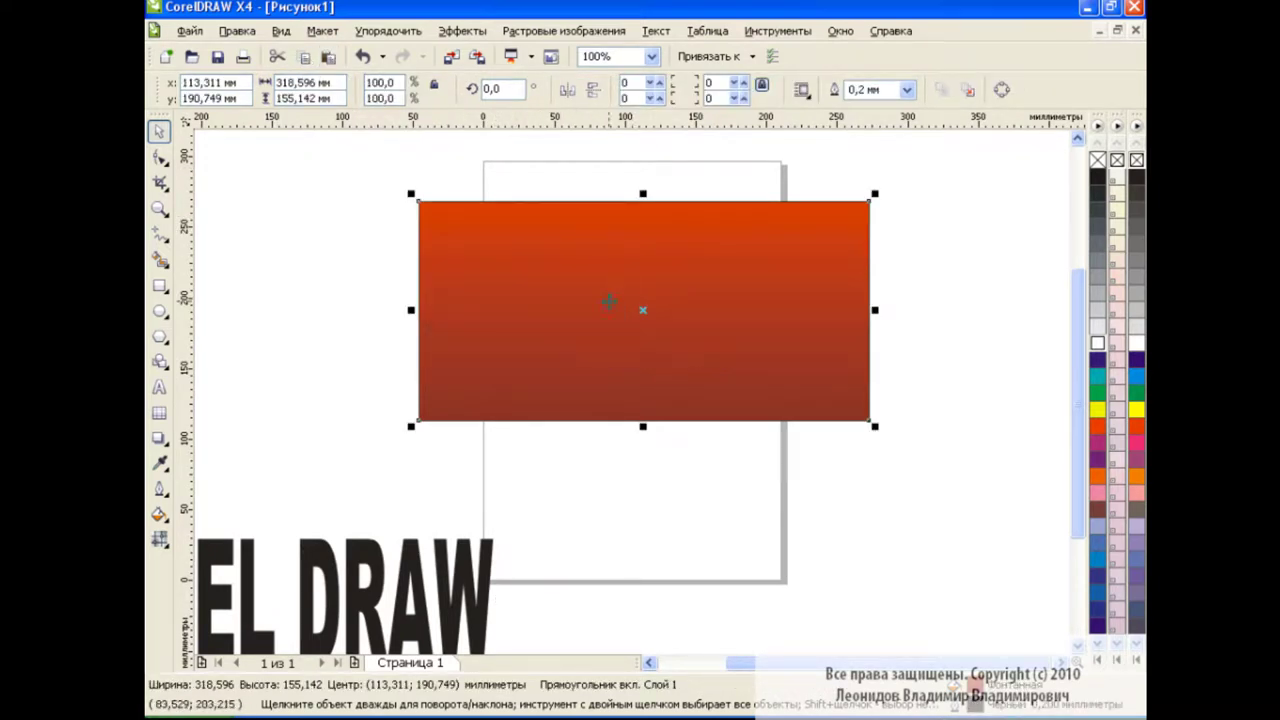
mouse_move(632, 295)
left_mouse_down()
mouse_move(984, 632)
mouse_move(870, 549)
left_mouse_up()
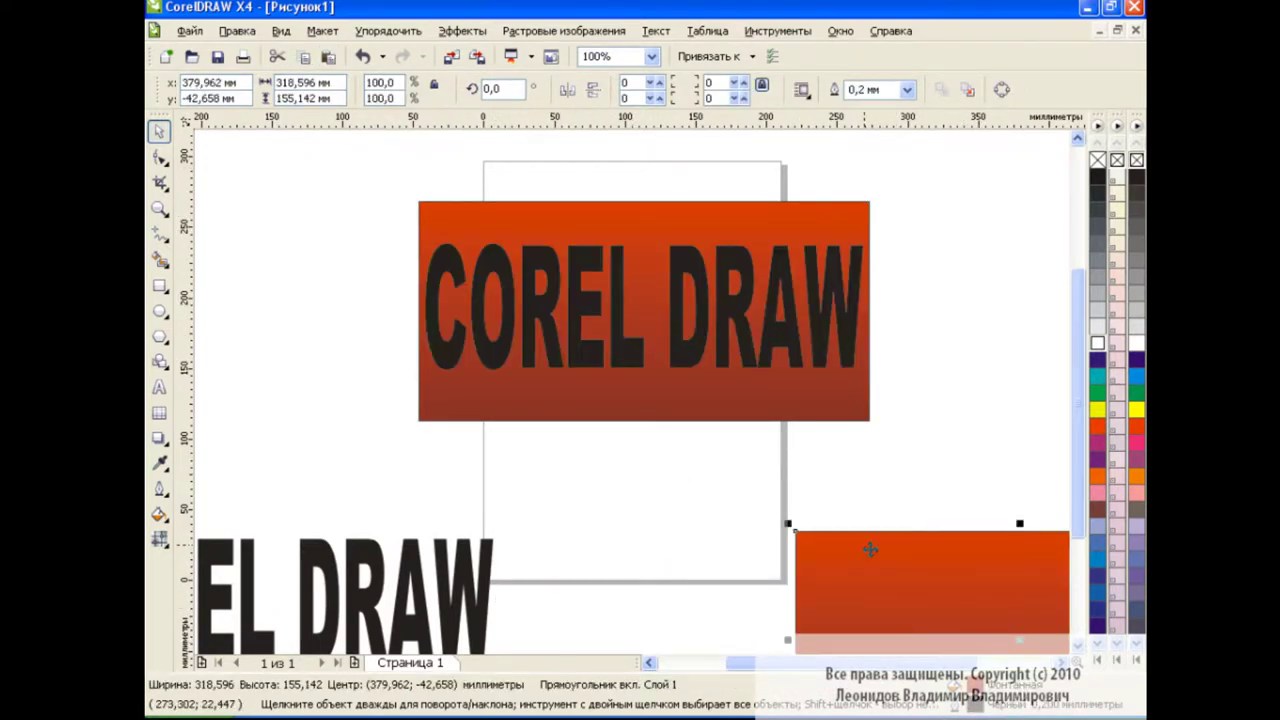
left_click(322, 617)
left_click(378, 578)
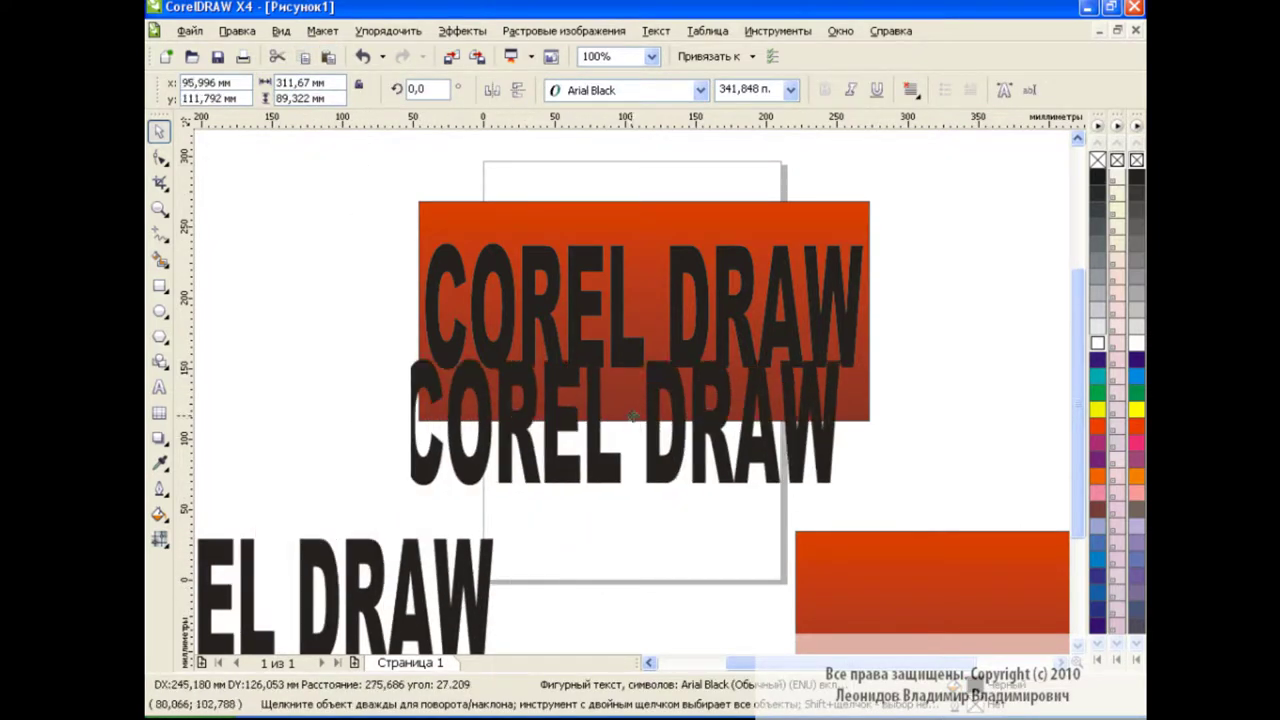
left_click_drag(273, 601, 644, 441)
Step: At 75% zoom, shift the rectangle copy down-right and the text copy under the red rectangle
left_click(650, 58)
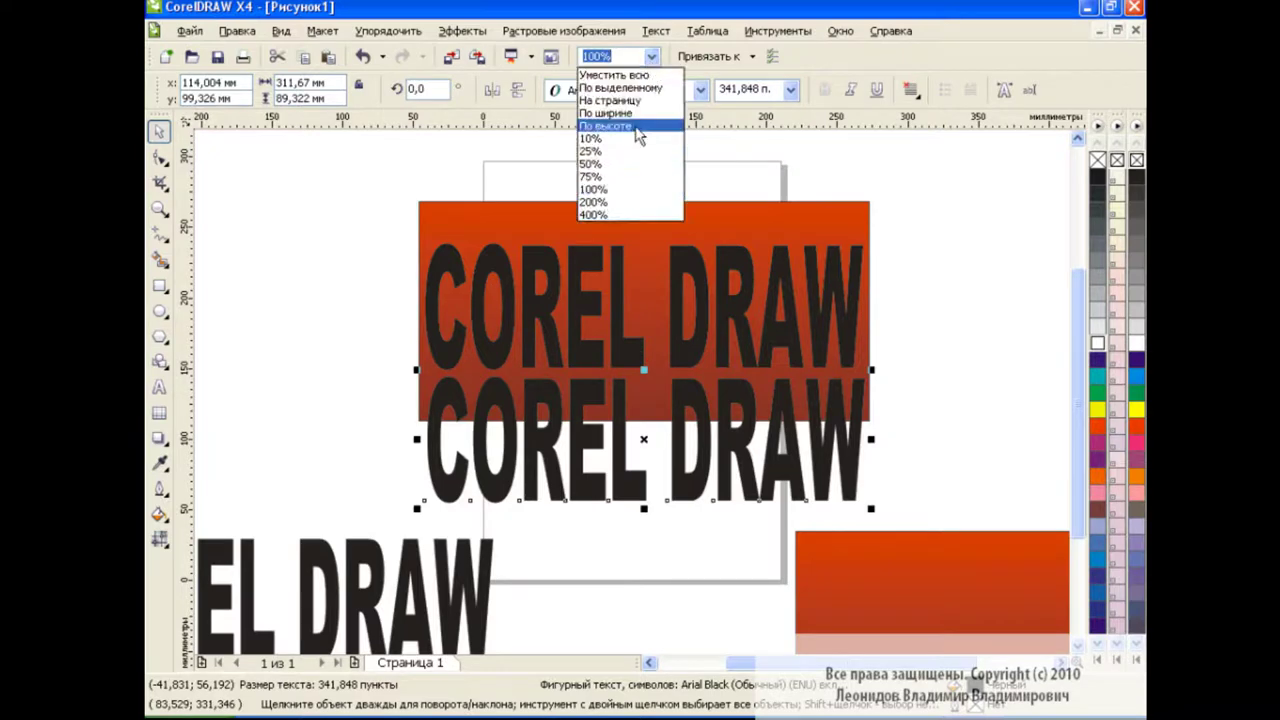
left_click(628, 171)
left_click(590, 580)
left_click_drag(354, 545, 300, 640)
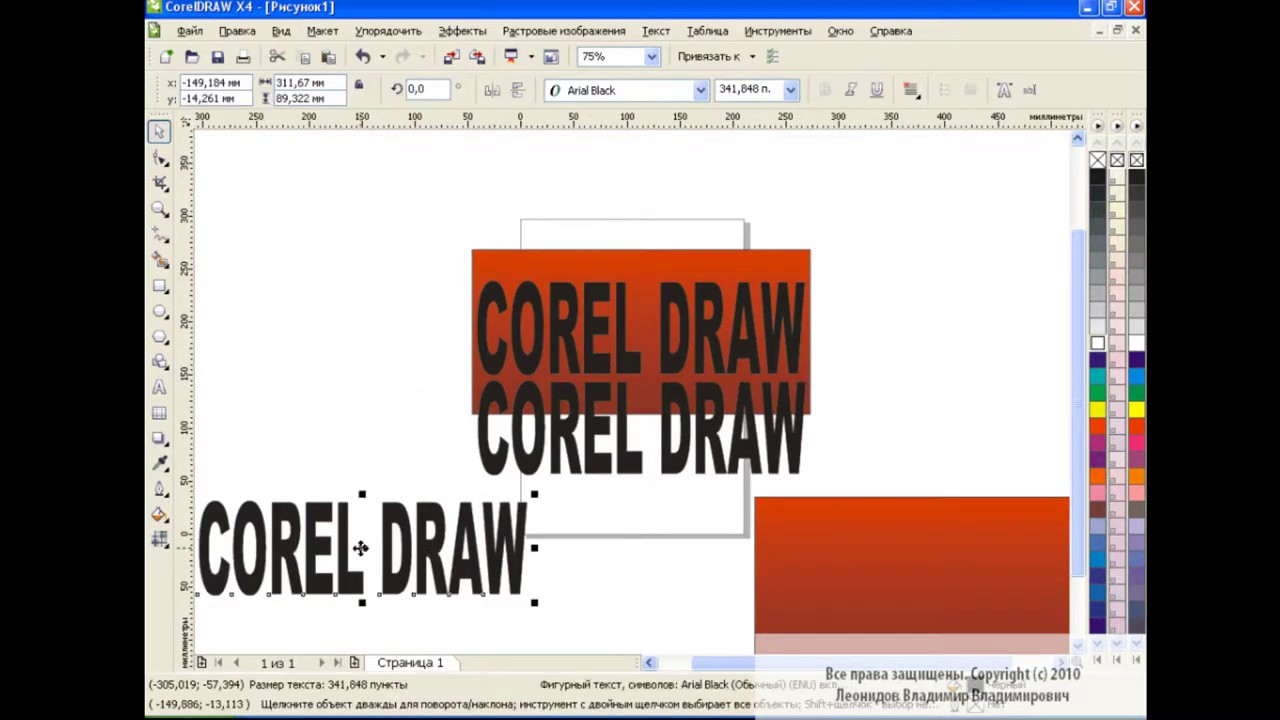
left_click(884, 531)
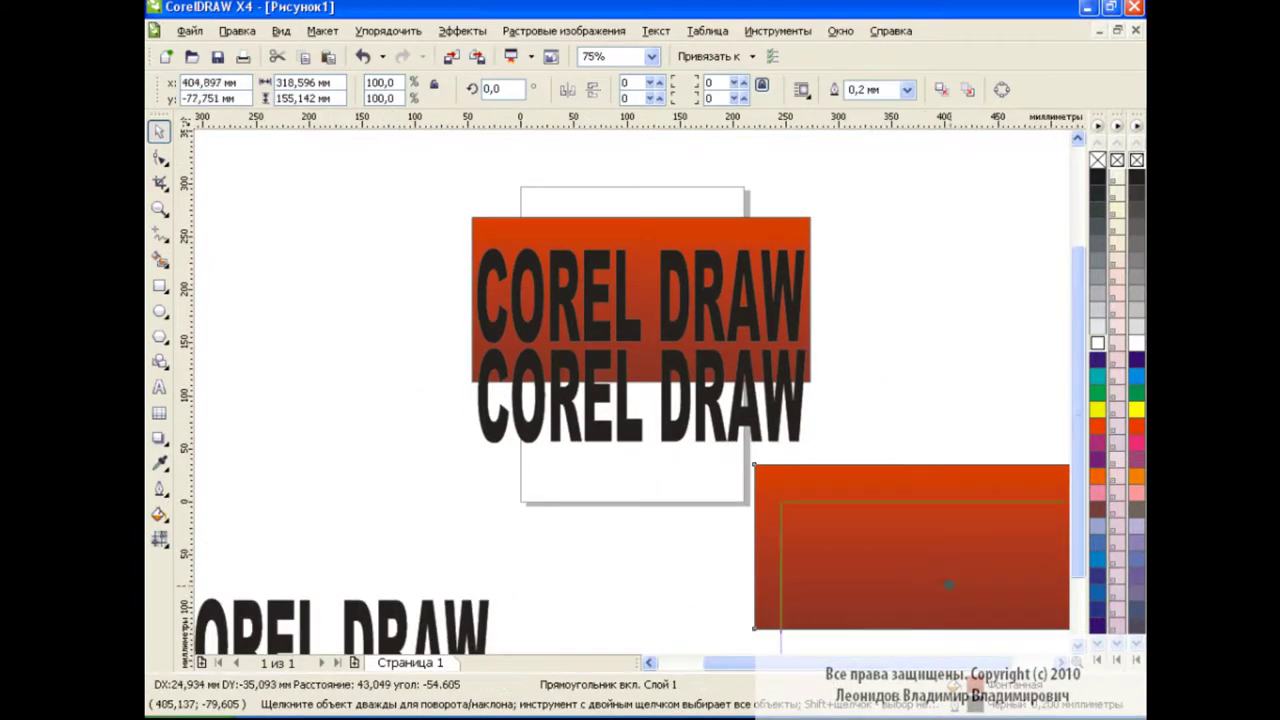
left_click_drag(884, 531, 930, 595)
left_click_drag(642, 398, 641, 465)
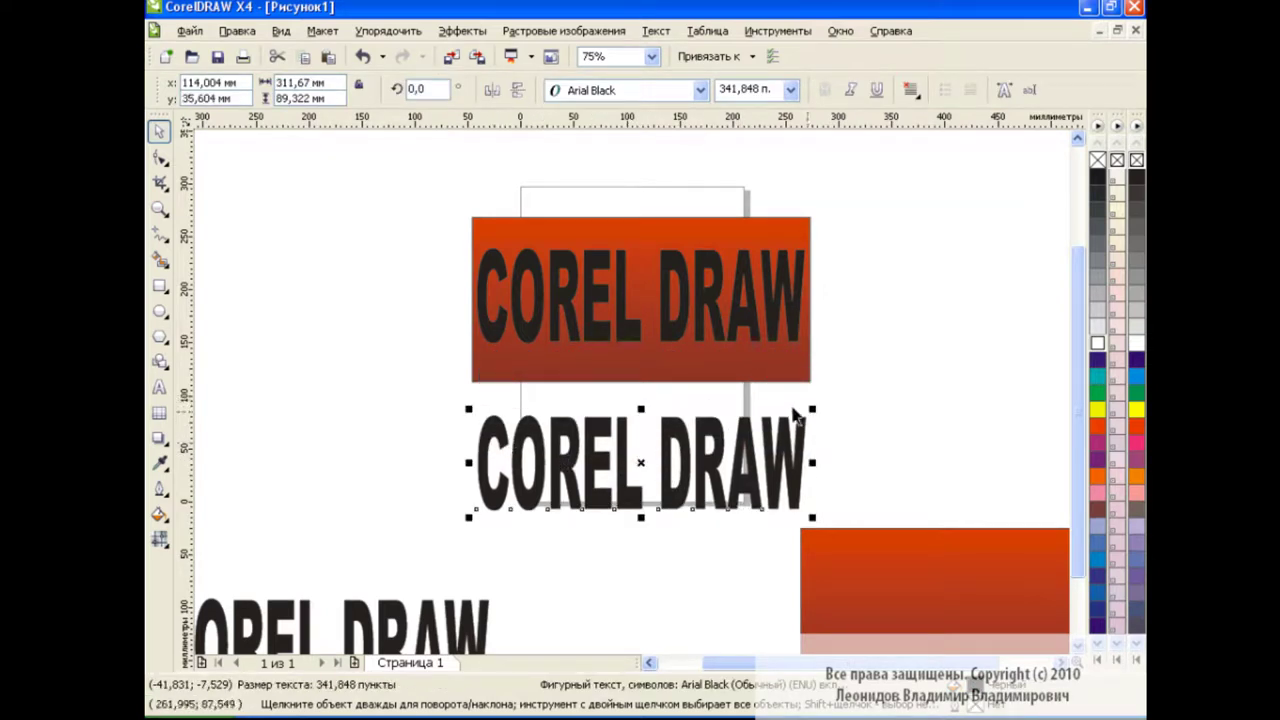
Step: Drag a drop shadow out from the lower COREL DRAW lettering
left_click(159, 439)
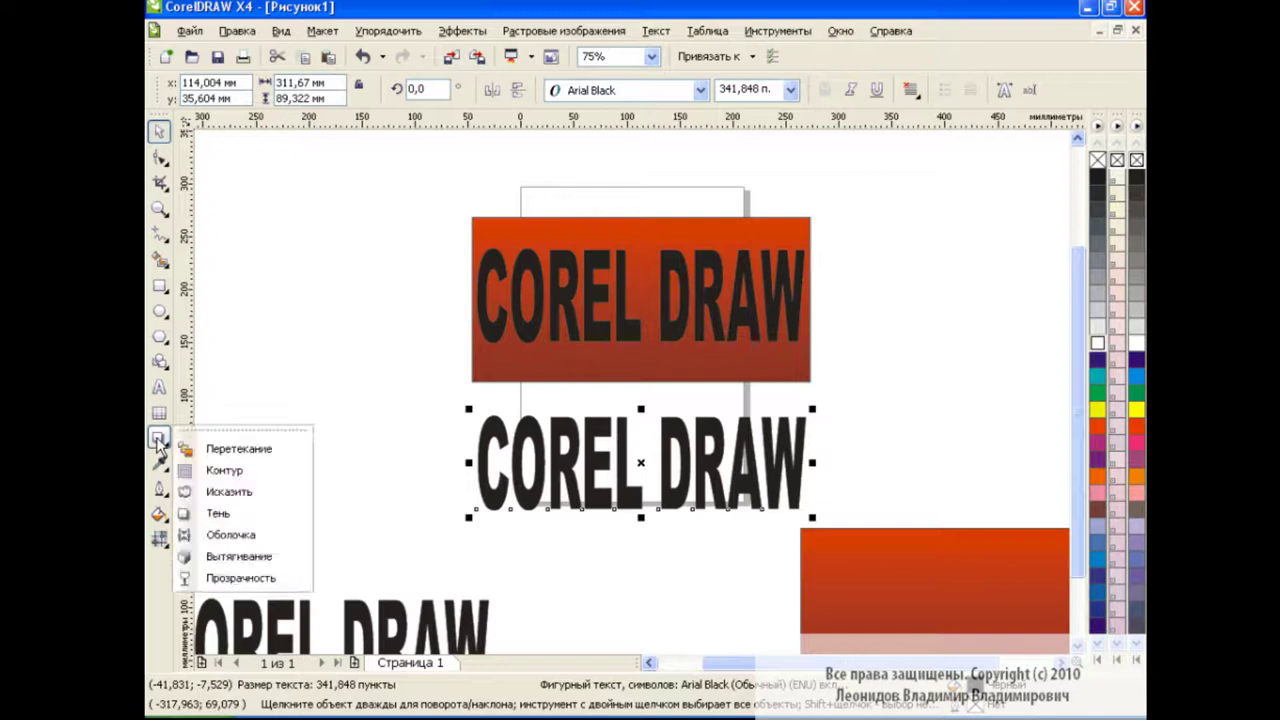
left_click(240, 516)
left_click_drag(476, 463, 808, 463)
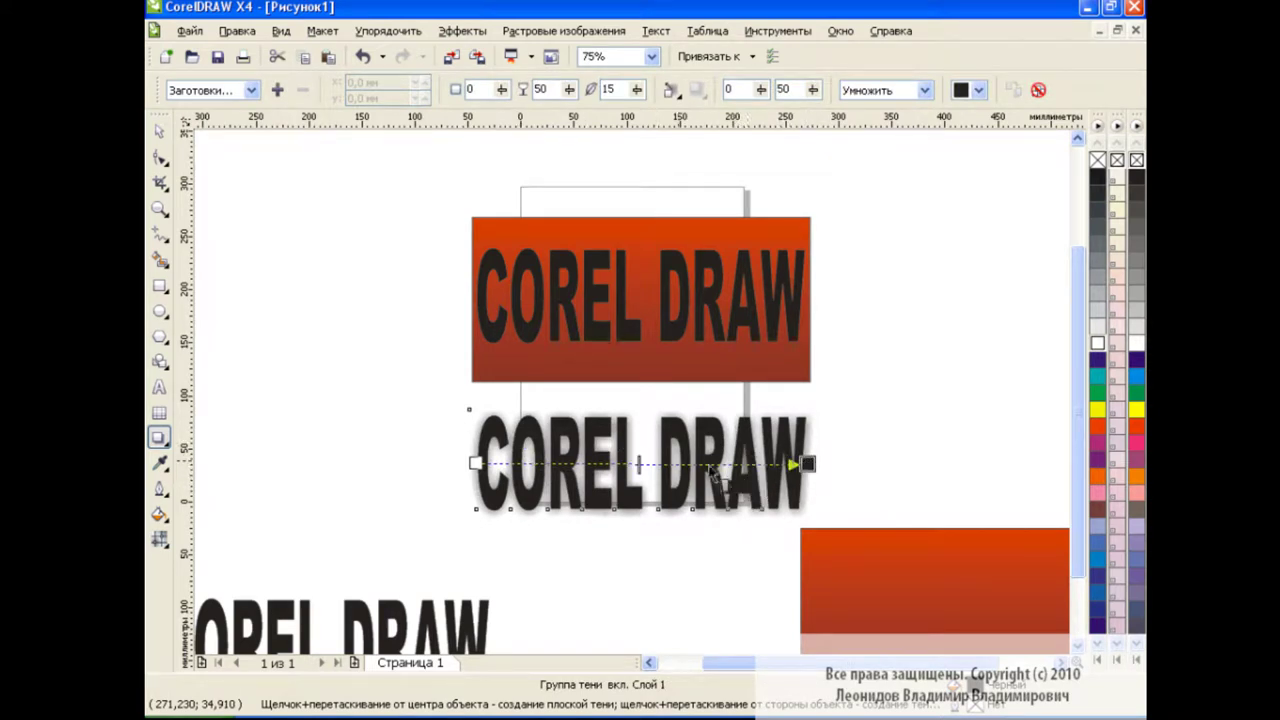
left_click(158, 131)
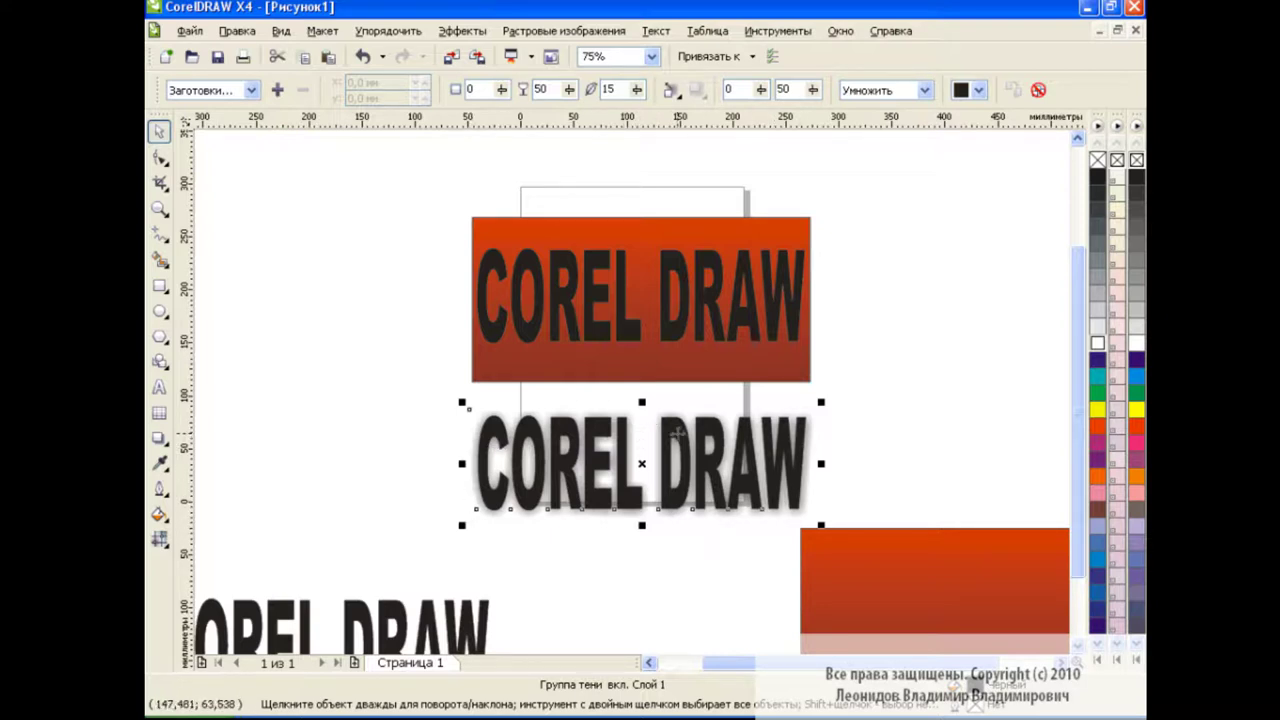
left_click_drag(159, 438, 268, 585)
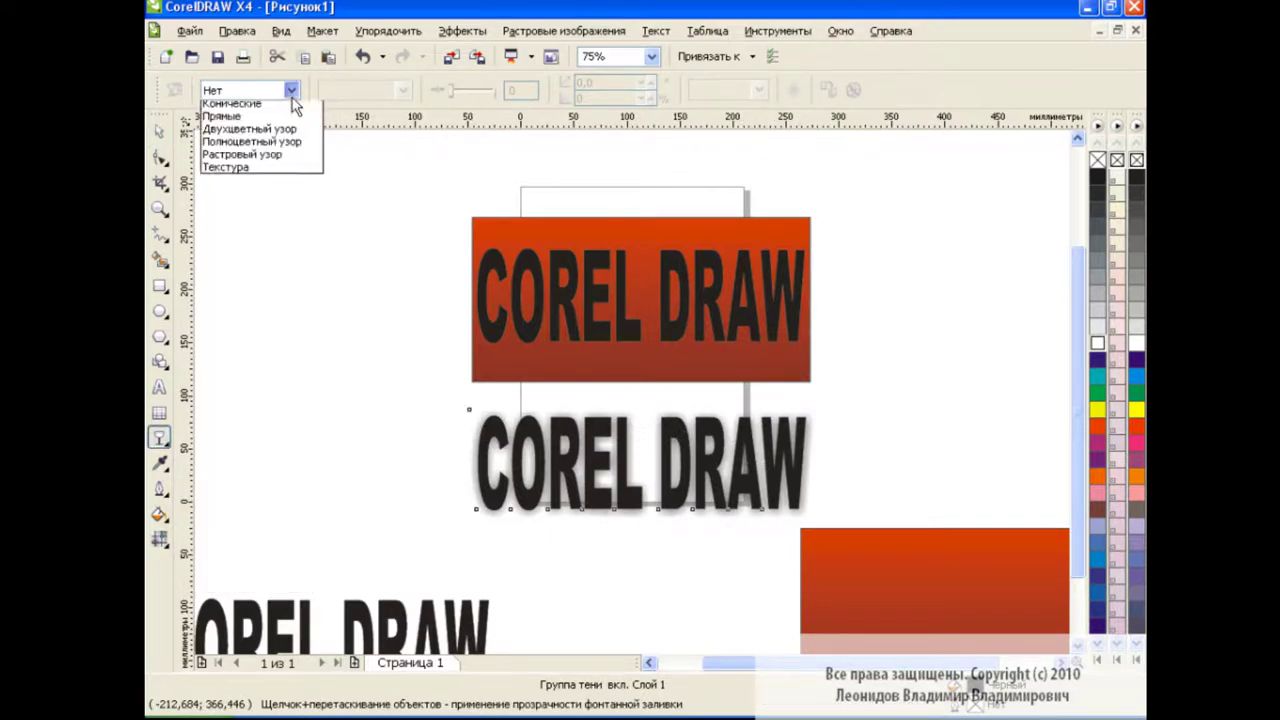
Step: Give the blurred lower copy uniform transparency of 100, then select the rectangle and text
left_click(291, 90)
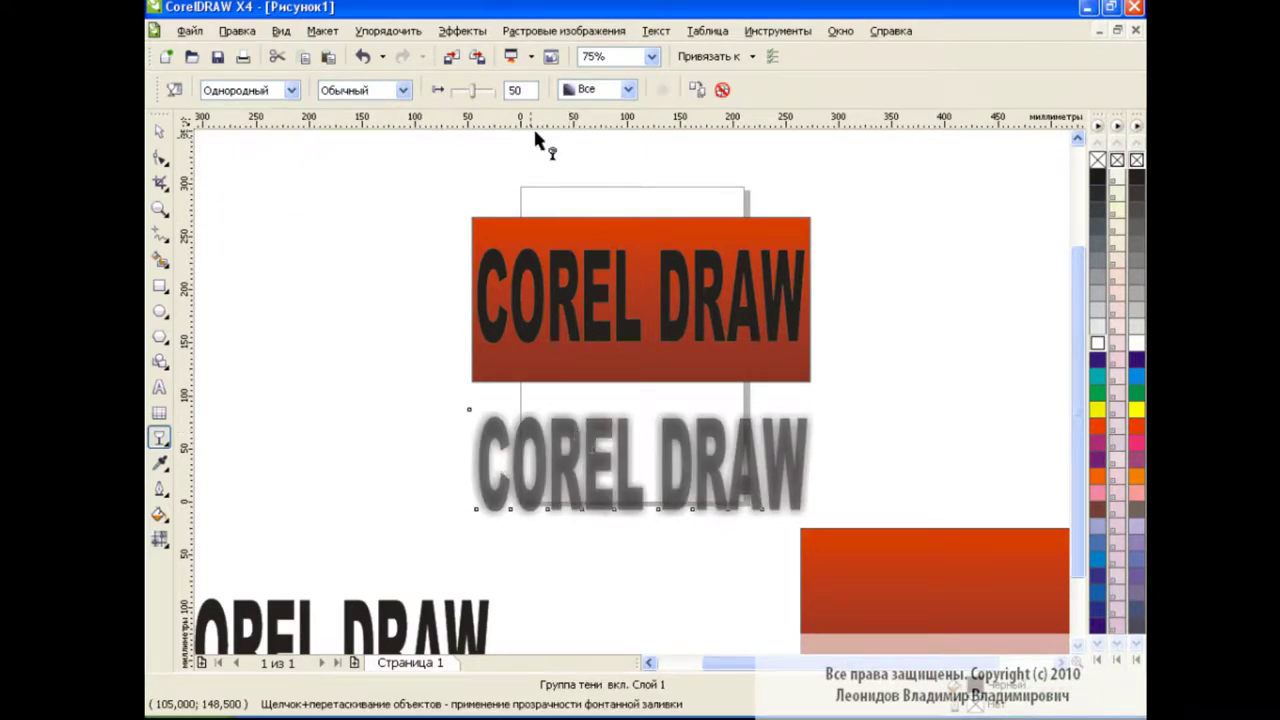
left_click_drag(475, 90, 489, 91)
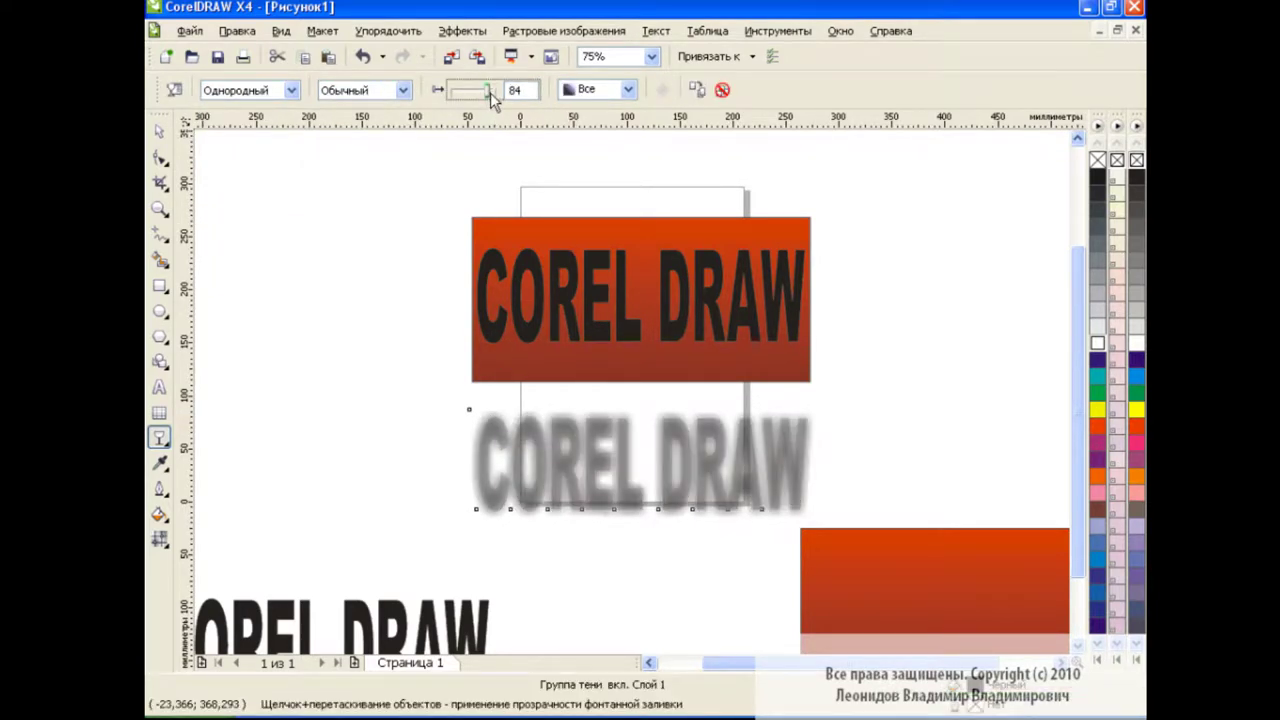
left_click_drag(489, 90, 504, 91)
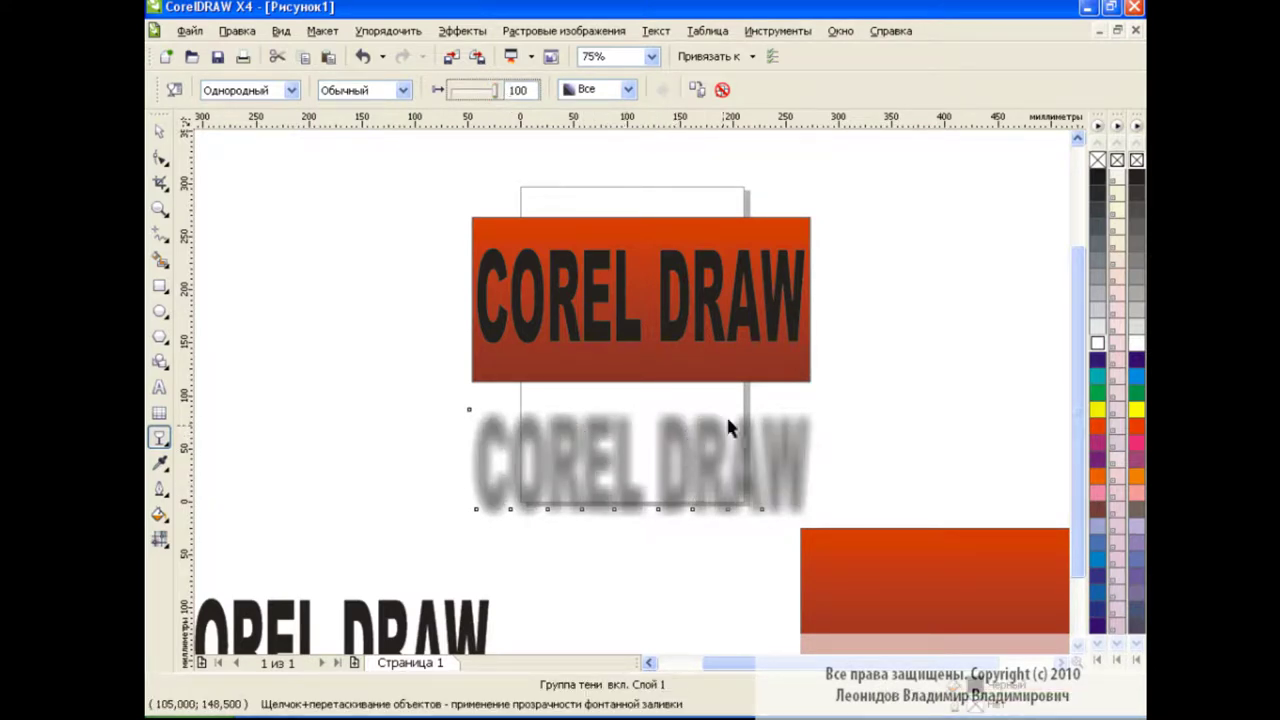
key("space")
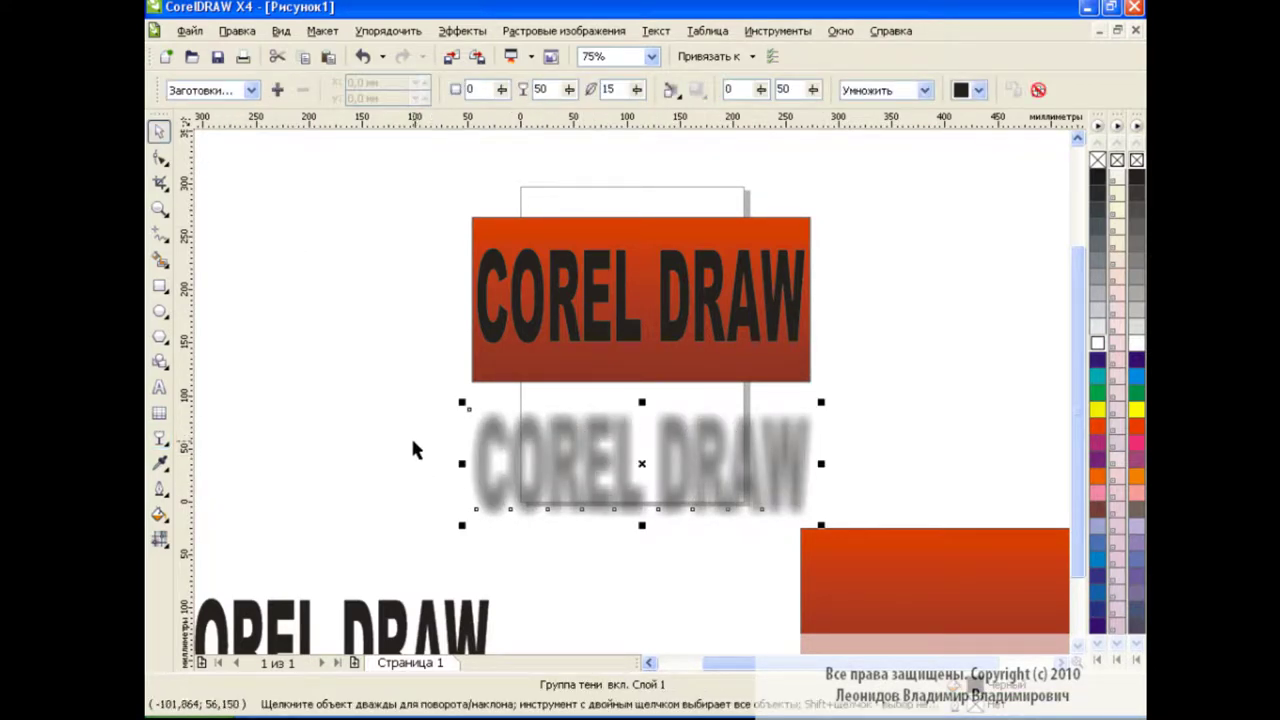
left_click_drag(432, 195, 860, 392)
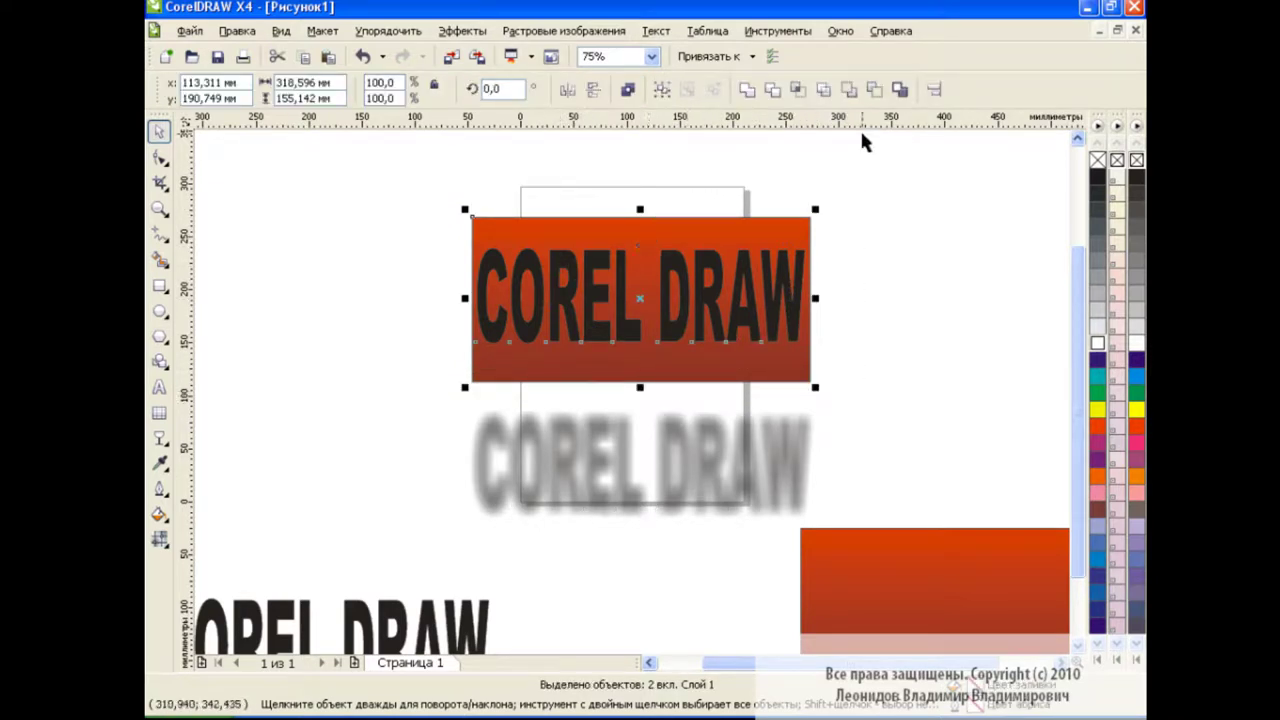
Step: Trim the letters out of the rectangle, move the blurred copy up behind it, and view at 100%
left_click(873, 90)
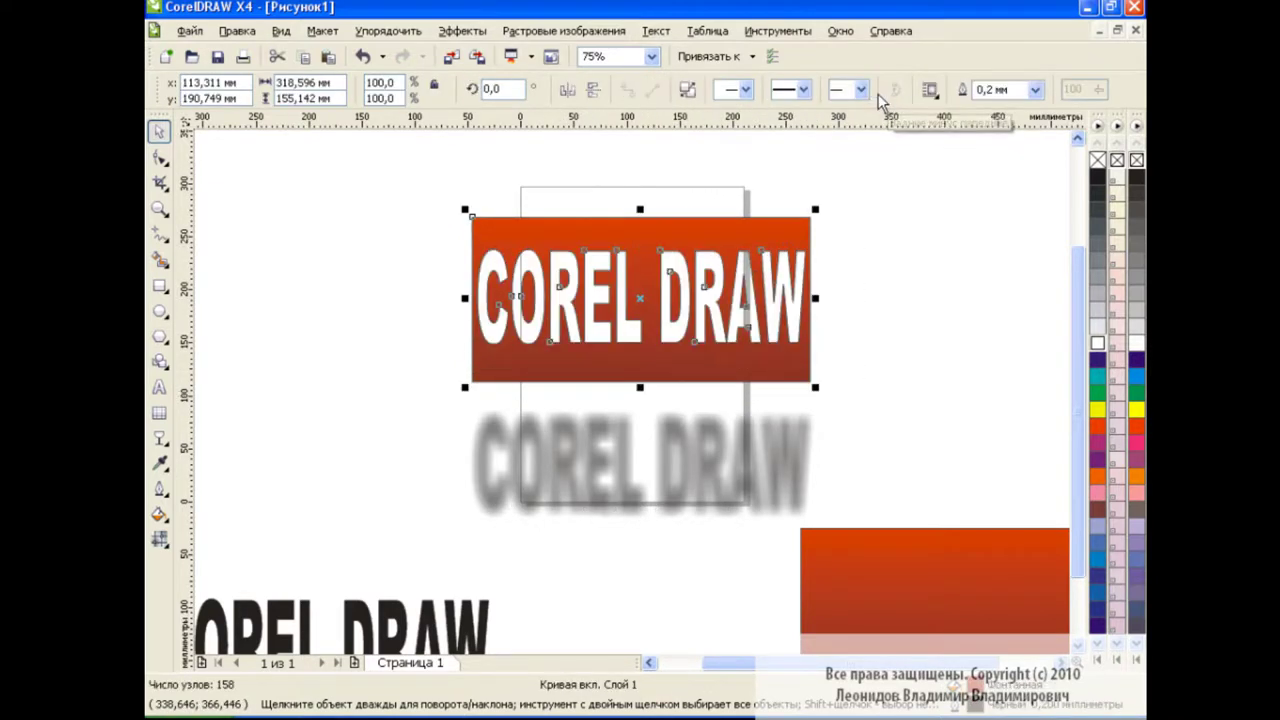
left_click(891, 302)
left_click(614, 457)
left_click_drag(643, 463, 641, 298)
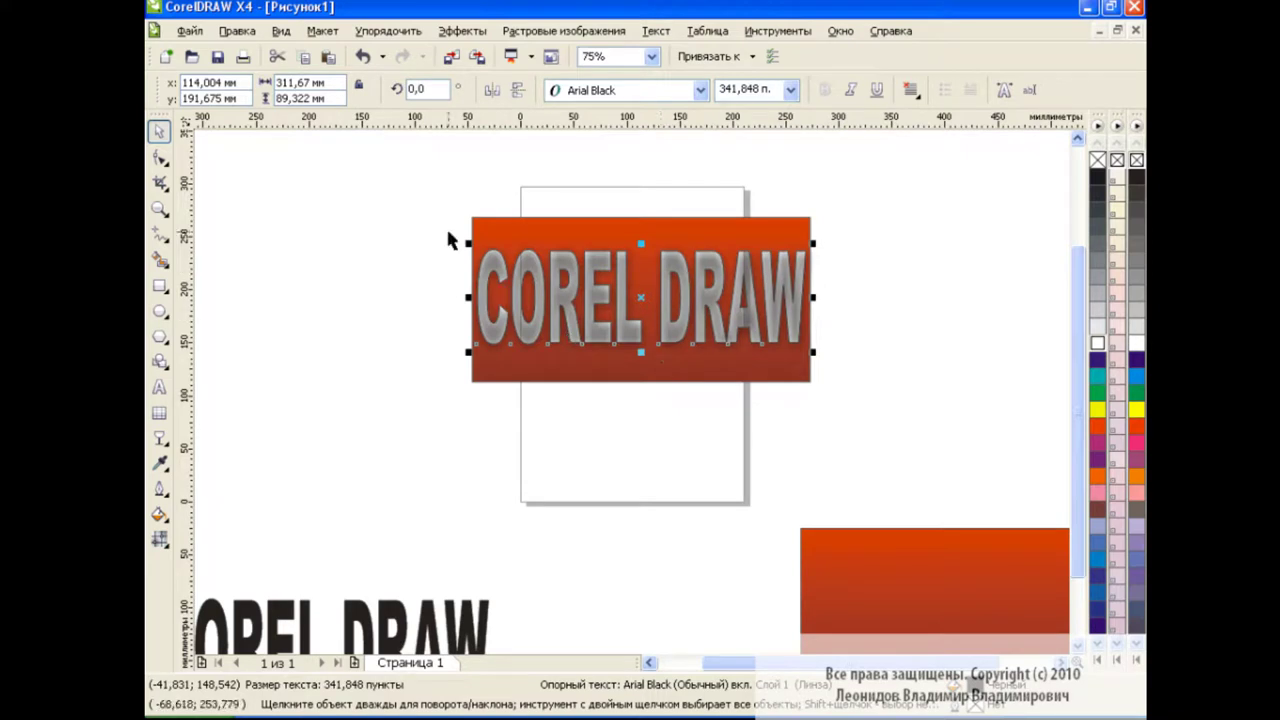
left_click_drag(444, 196, 863, 420)
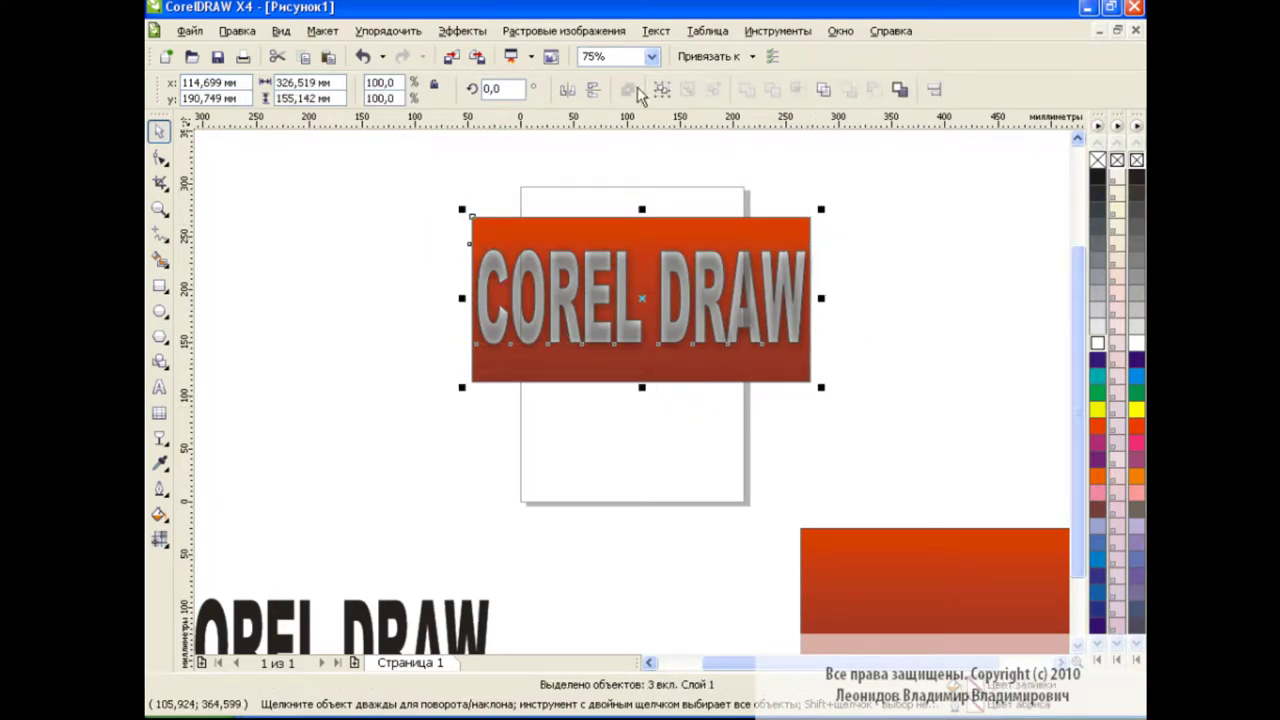
left_click(651, 56)
left_click(623, 188)
Step: Inspect at 200% then 100%, and nudge the blurred copy slightly to adjust the emboss offset
left_click(651, 56)
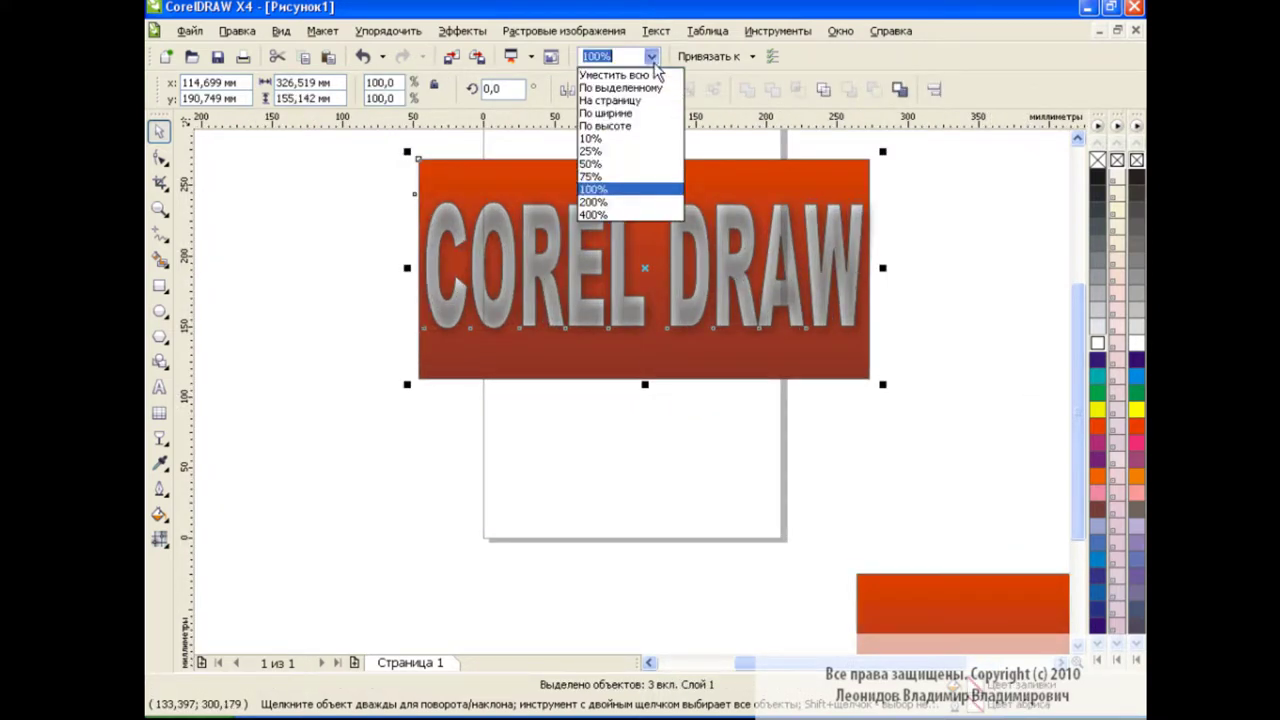
left_click(632, 203)
left_click_drag(1077, 455, 1077, 420)
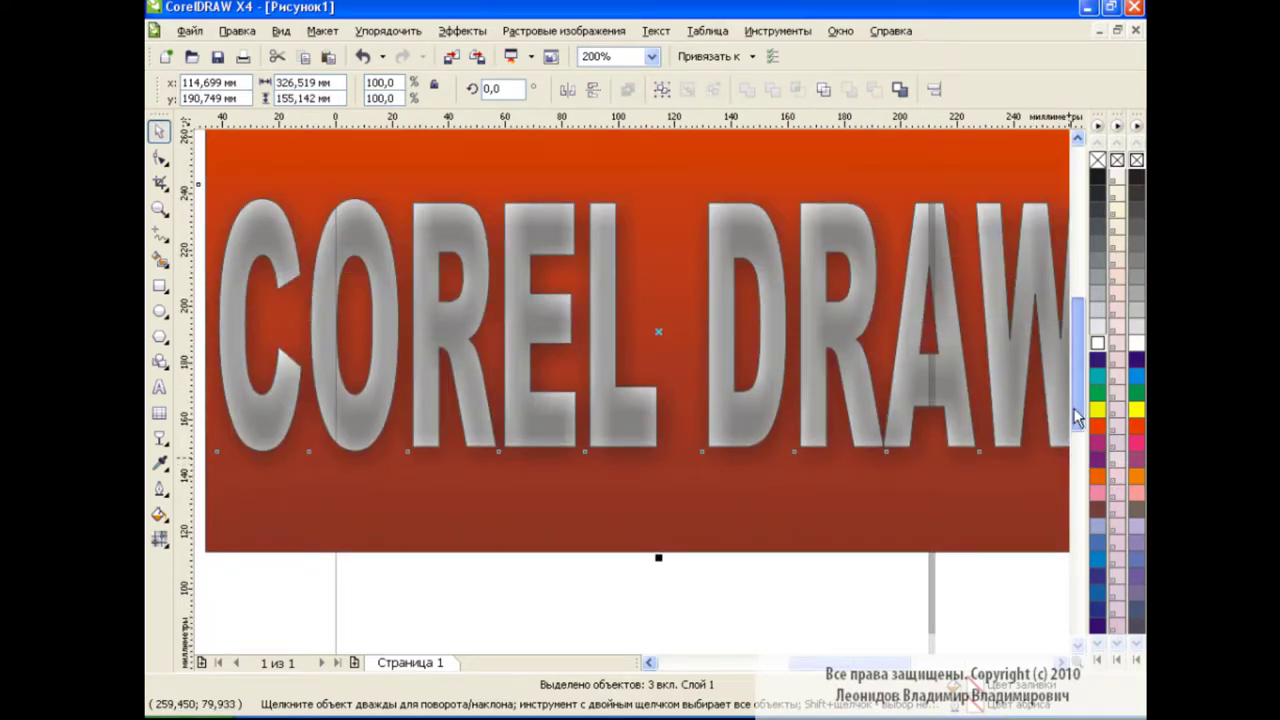
left_click(651, 56)
left_click(623, 188)
left_click(948, 340)
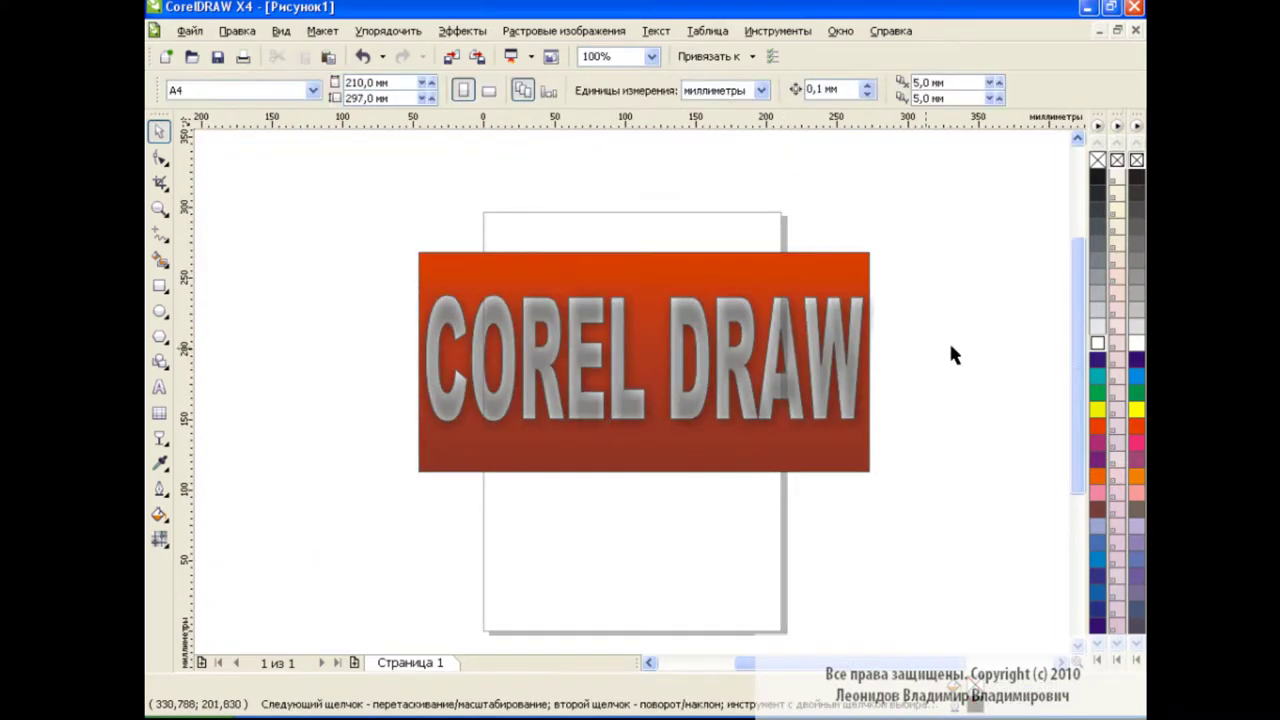
left_click(652, 366)
left_click_drag(652, 366, 642, 342)
left_click(938, 413)
left_click(937, 365)
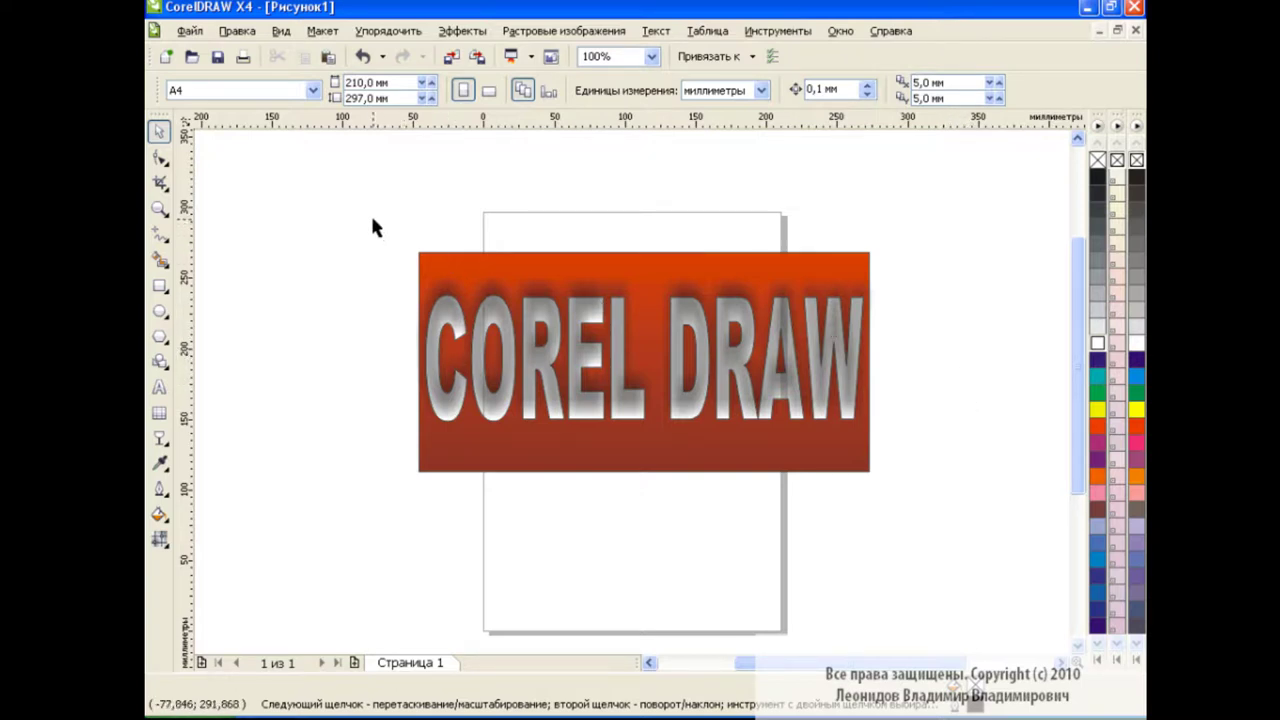
left_click_drag(372, 217, 931, 500)
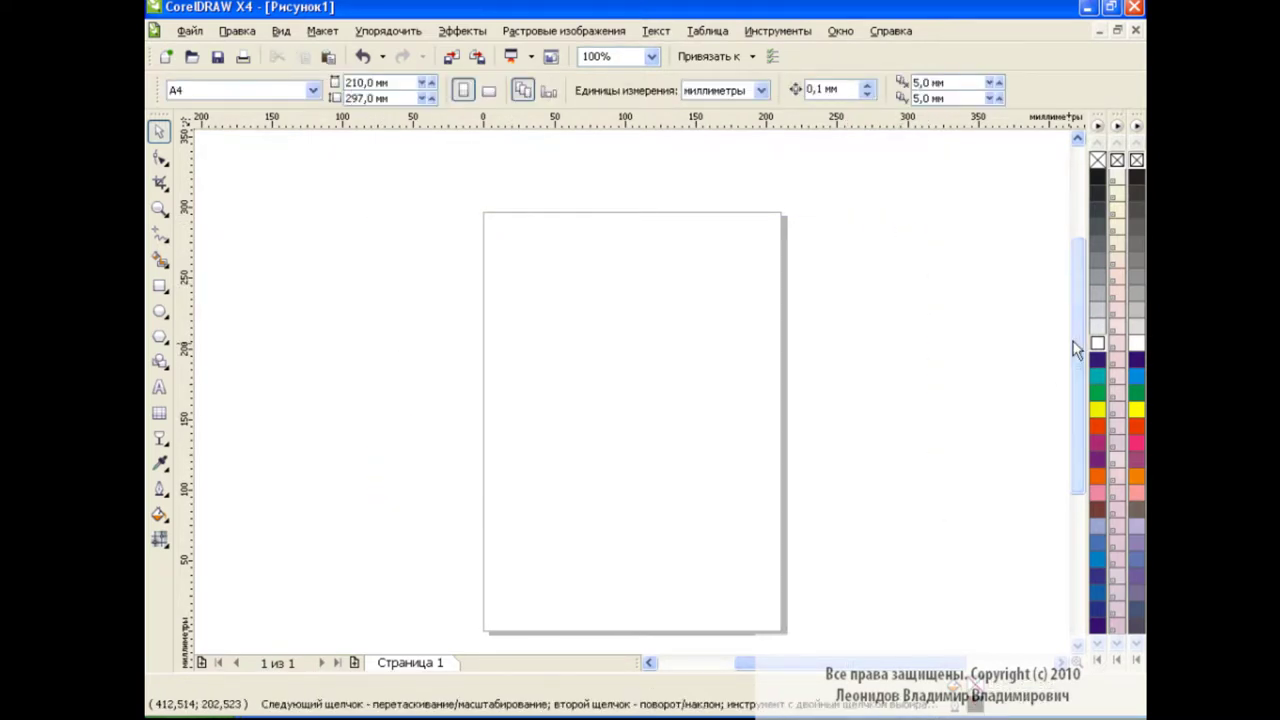
Step: Place the spare red rectangle on the page with the COREL DRAW text brought in front, centred
left_click_drag(993, 597, 554, 244)
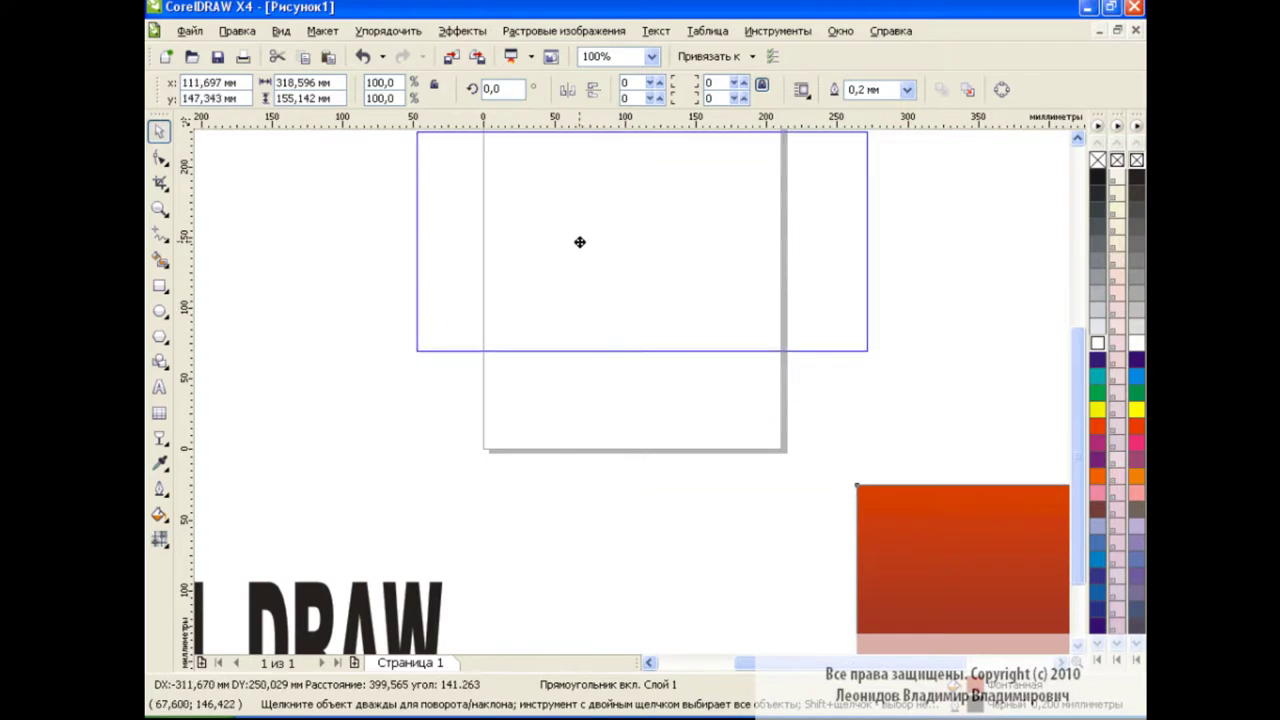
left_click(248, 628)
left_click_drag(248, 628, 642, 212)
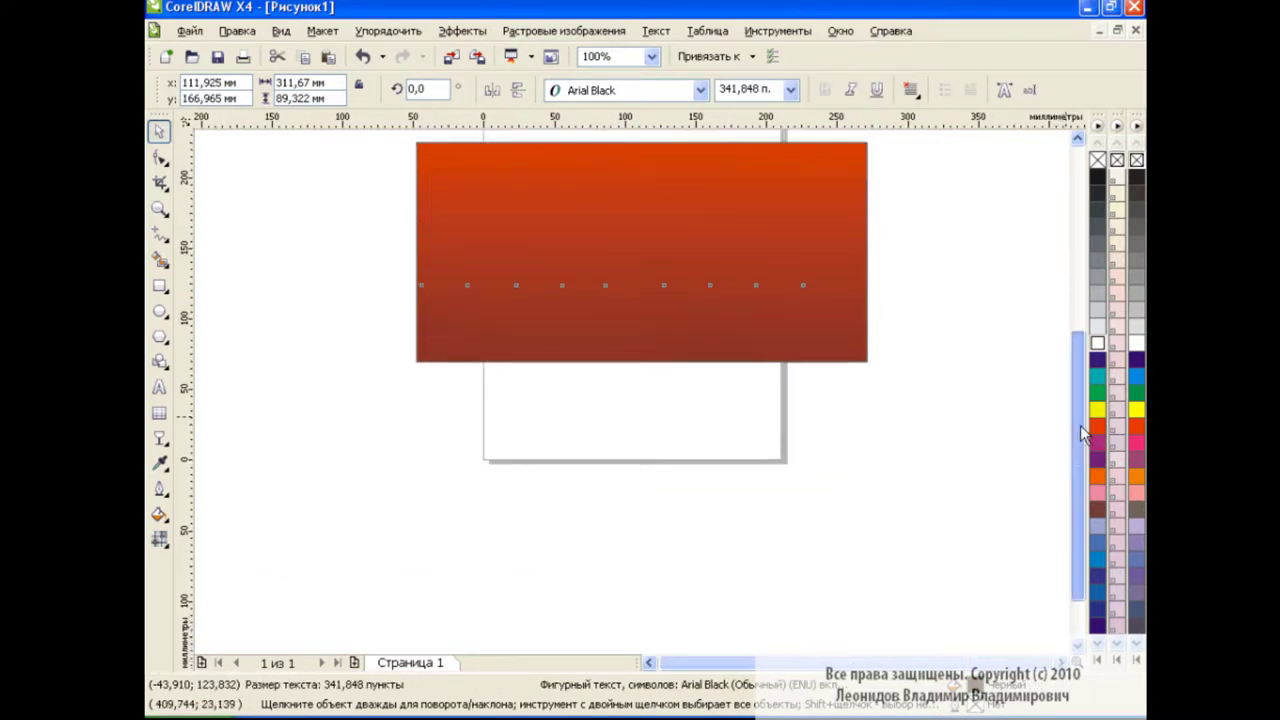
scroll(1060, 358, "up", 3)
key("shift+Page_Up")
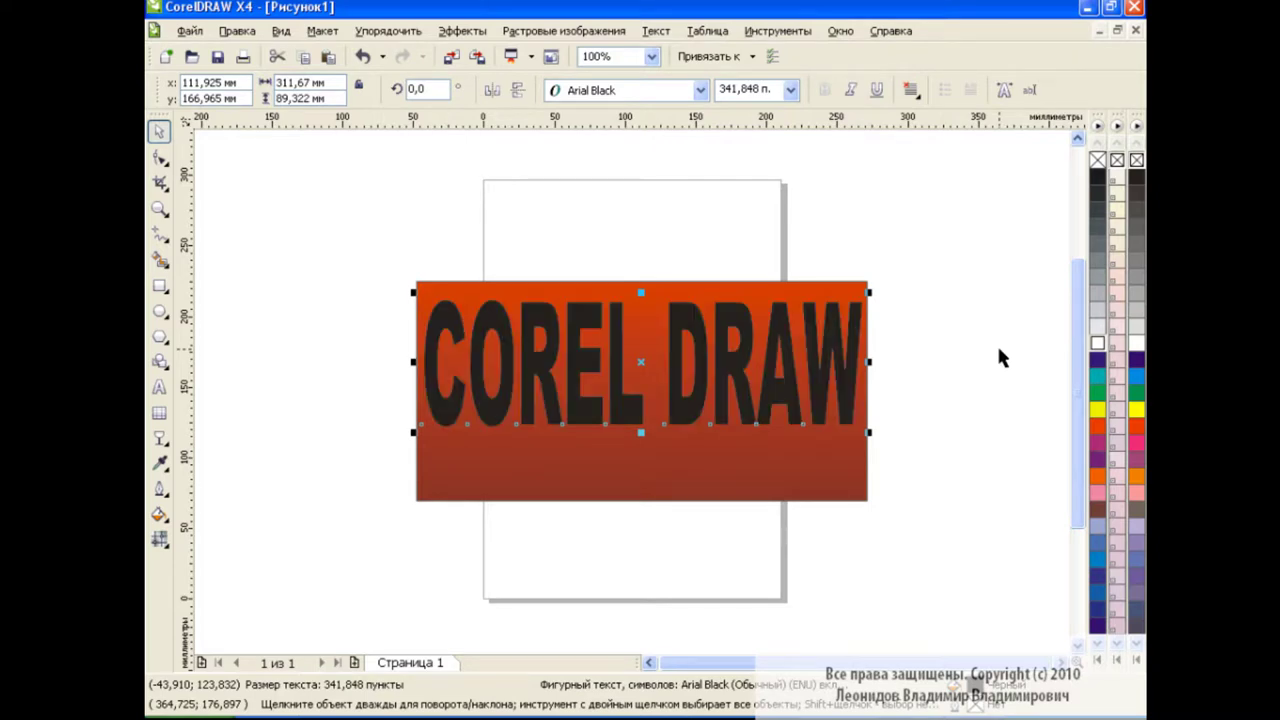
left_click_drag(645, 365, 645, 383)
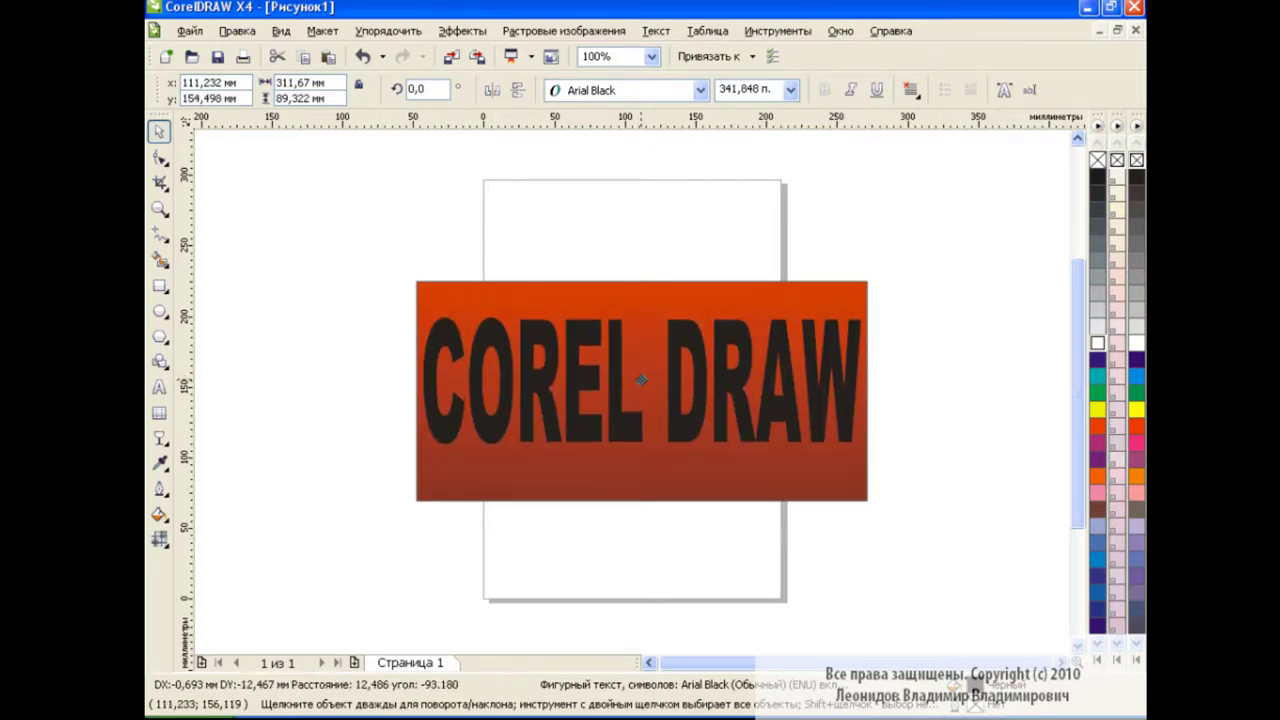
mouse_move(377, 257)
left_mouse_down()
mouse_move(388, 303)
mouse_move(880, 510)
left_mouse_up()
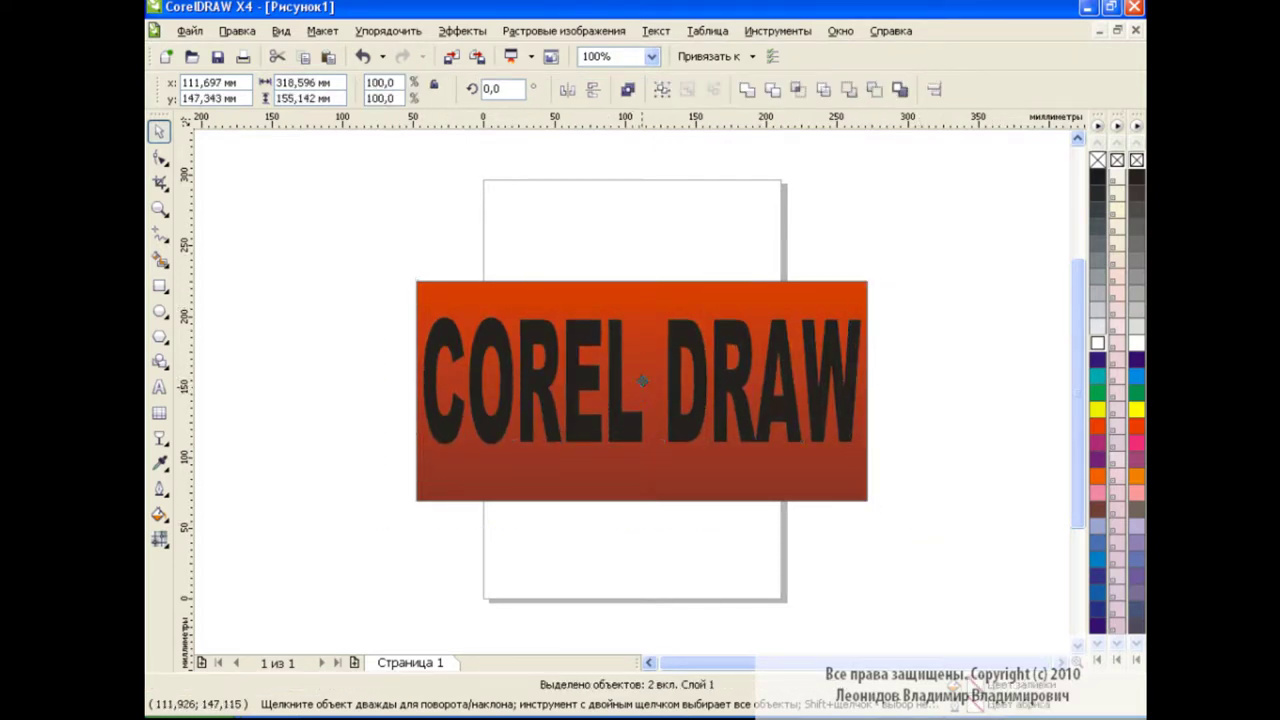
left_click_drag(640, 390, 642, 339)
left_click(843, 460)
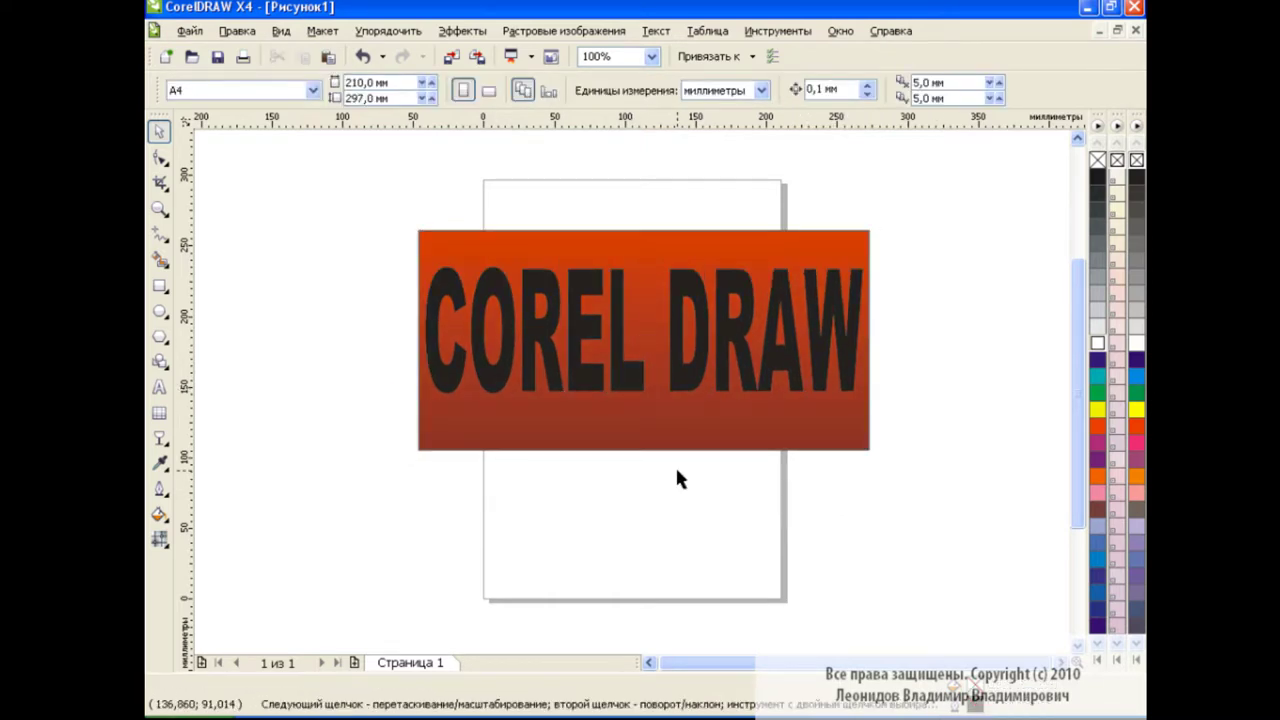
Step: Place a COREL DRAW copy below the rectangle and pull a drop shadow from it
left_click(699, 312)
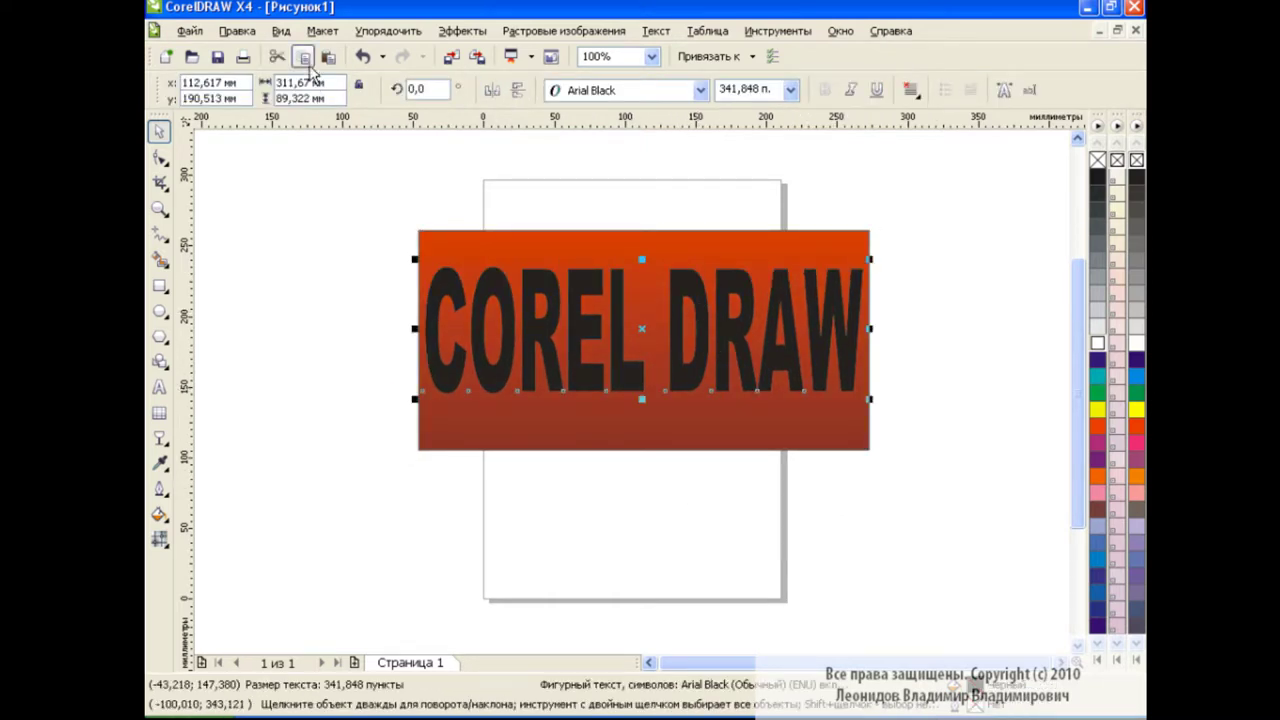
left_click_drag(643, 332, 648, 527)
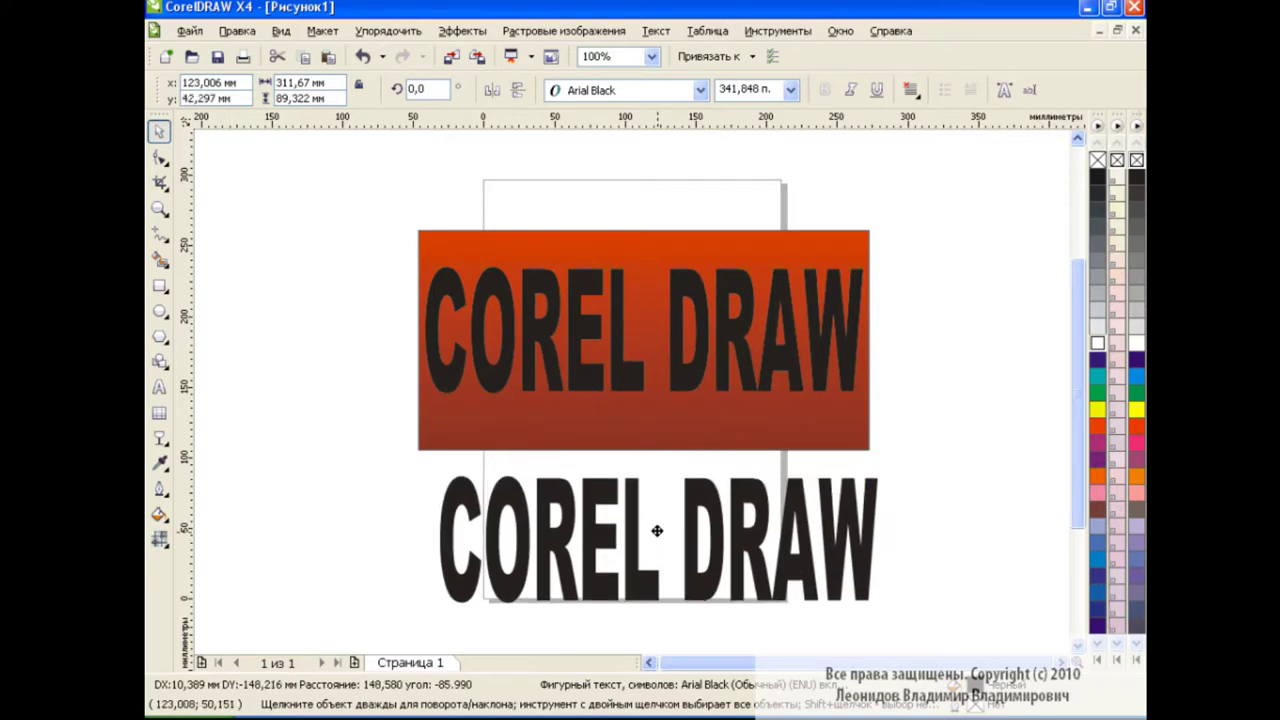
left_click_drag(1078, 318, 1078, 373)
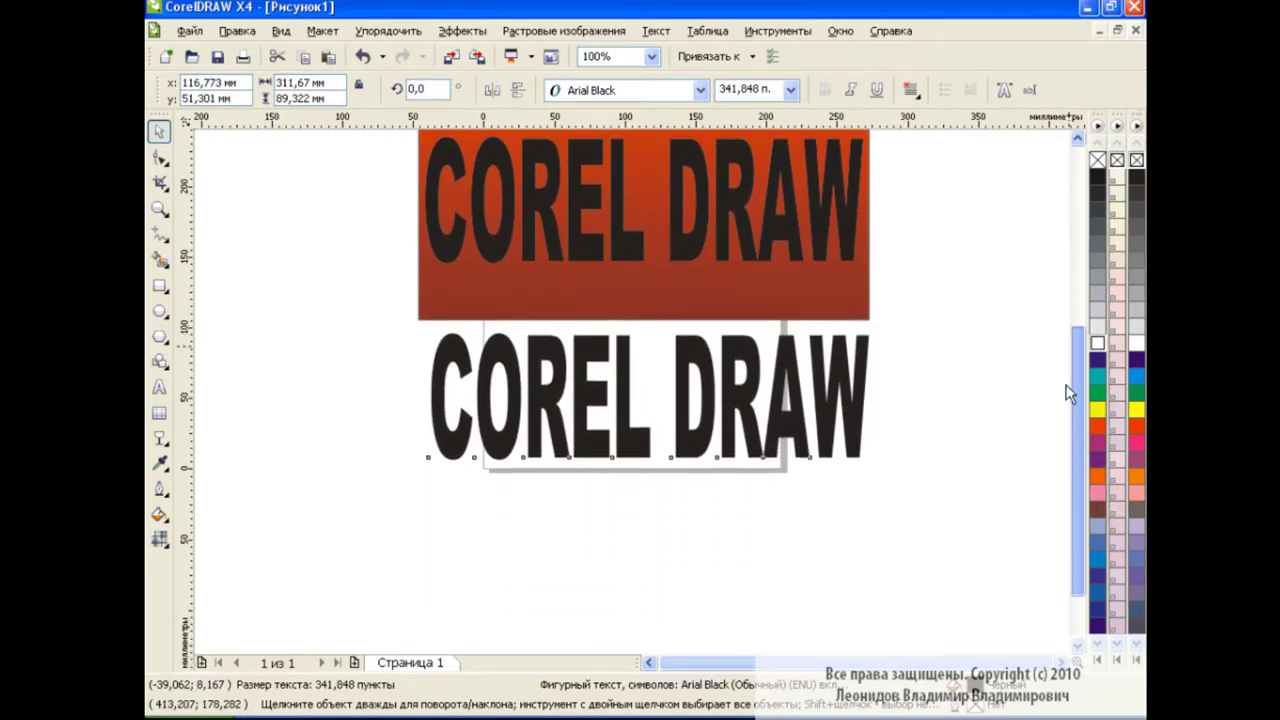
left_click(918, 430)
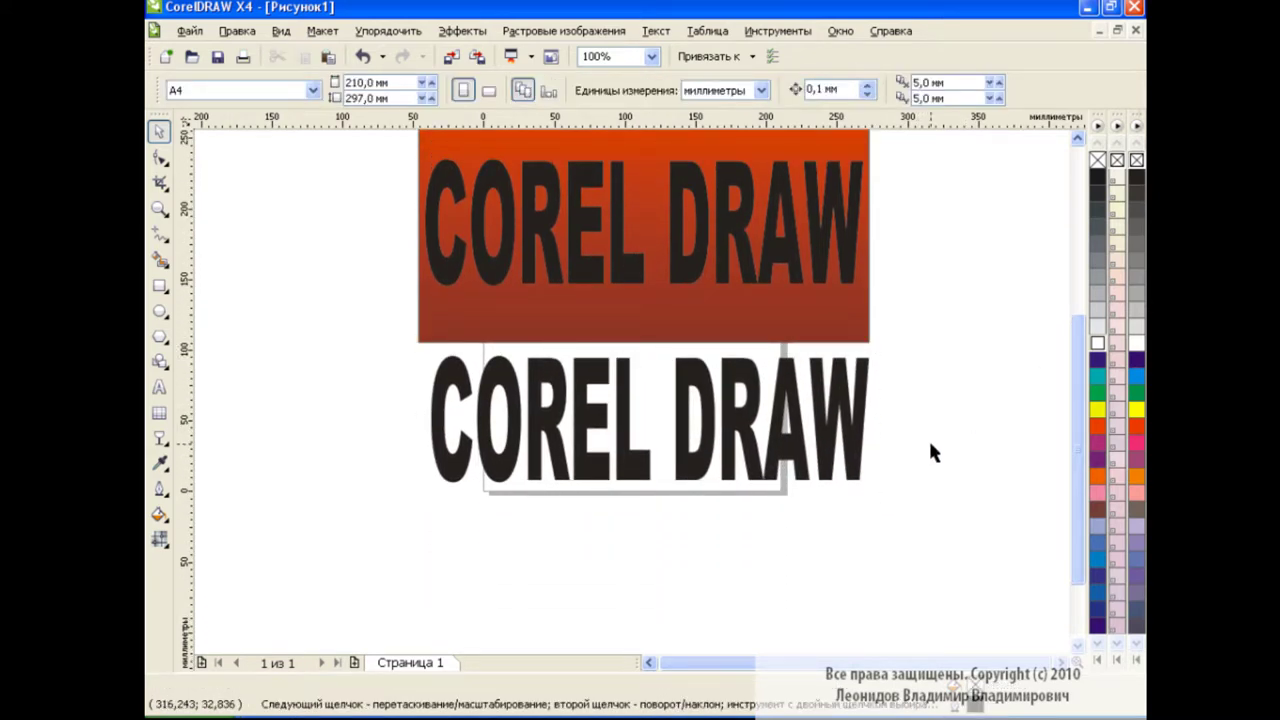
left_click(676, 400)
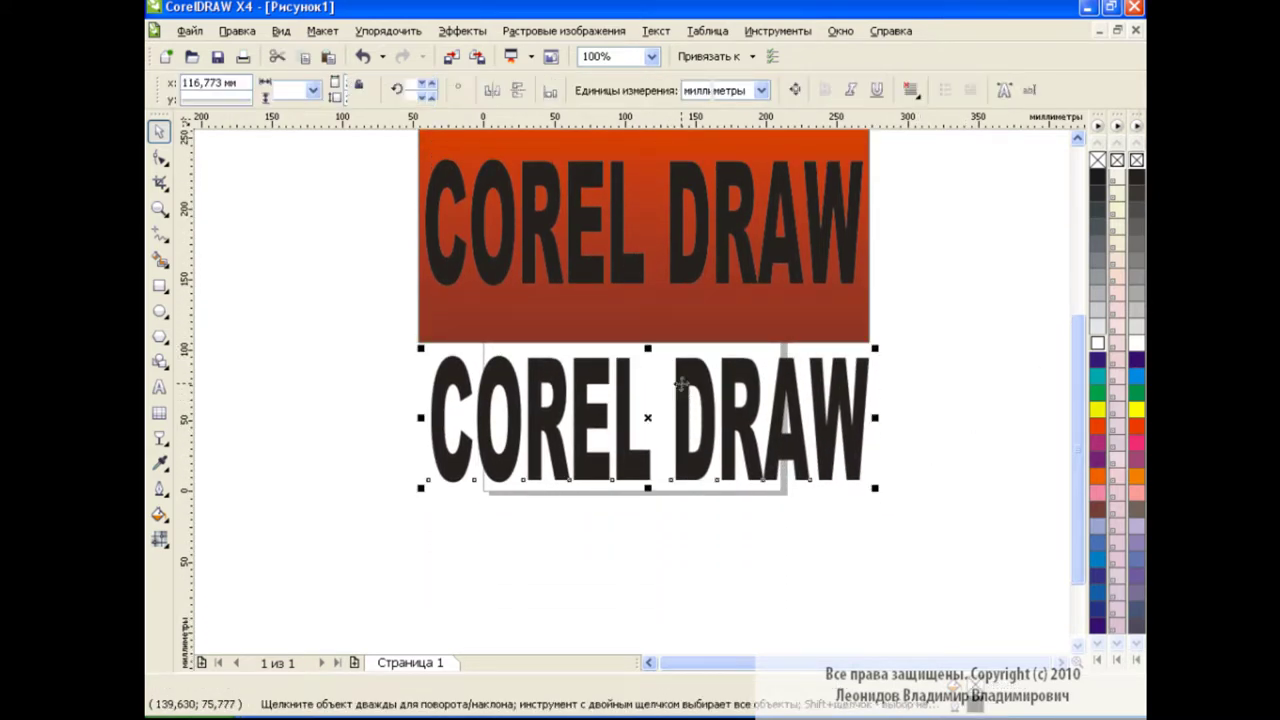
left_click(163, 443)
left_click(214, 508)
left_click_drag(430, 418, 878, 422)
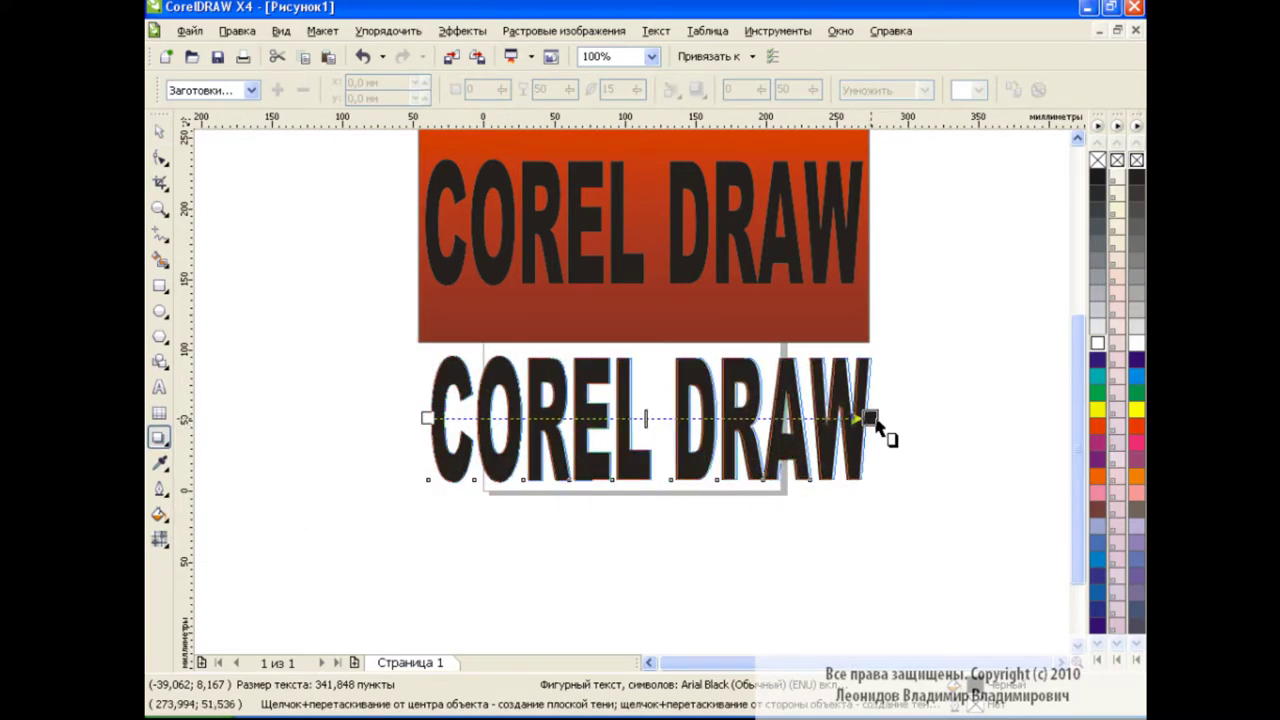
left_click_drag(876, 425, 872, 422)
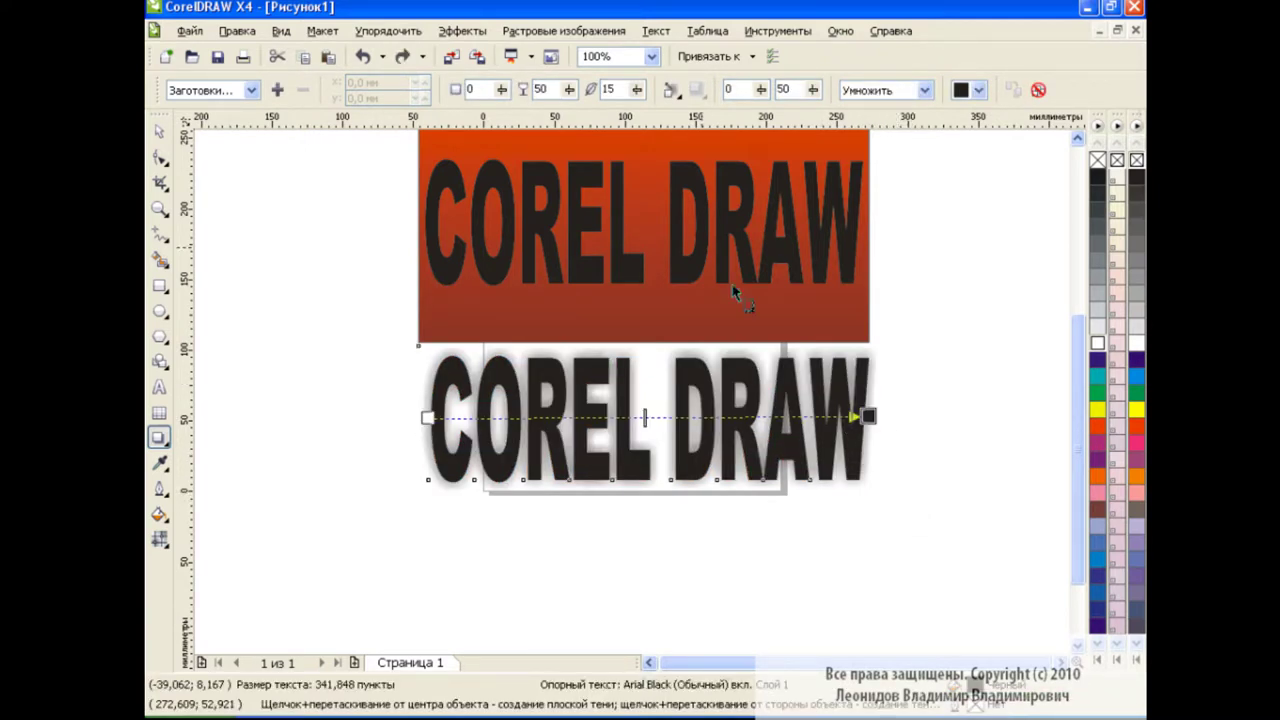
Step: Set the shadow to opacity 76 with outward feathering, and fill the lower text white
left_click_drag(571, 92, 631, 93)
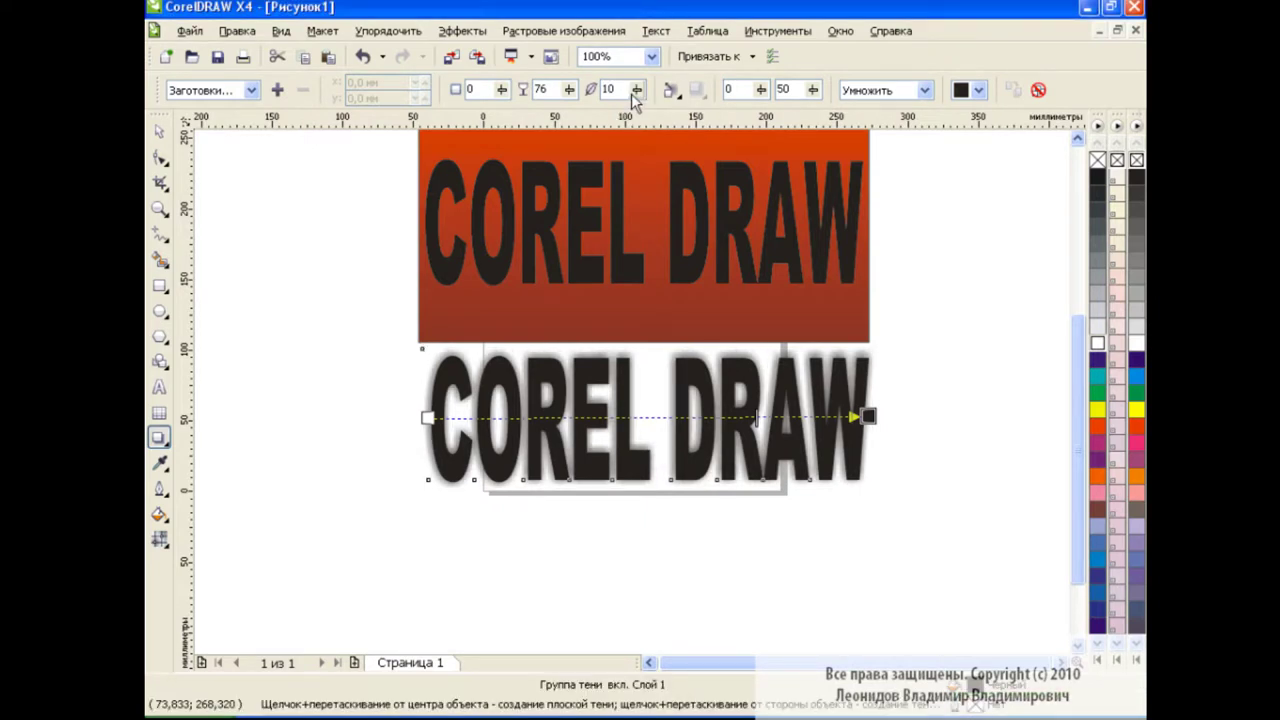
left_click(670, 90)
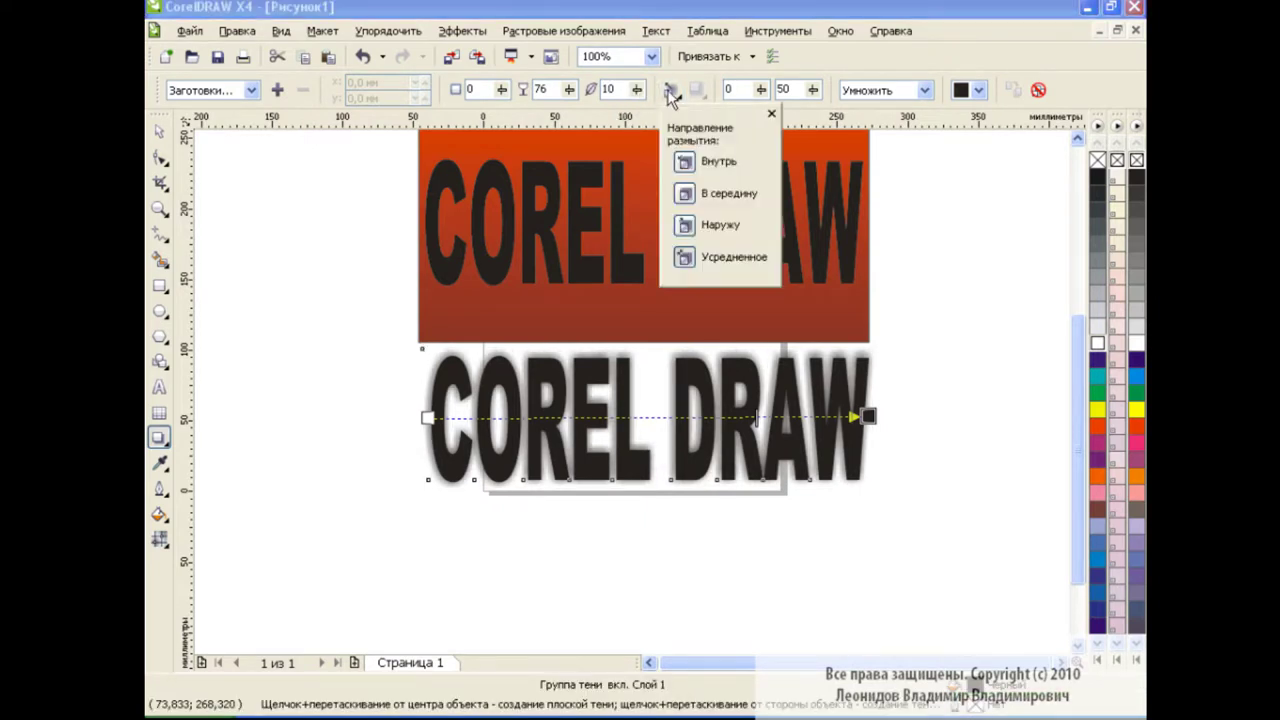
left_click(685, 224)
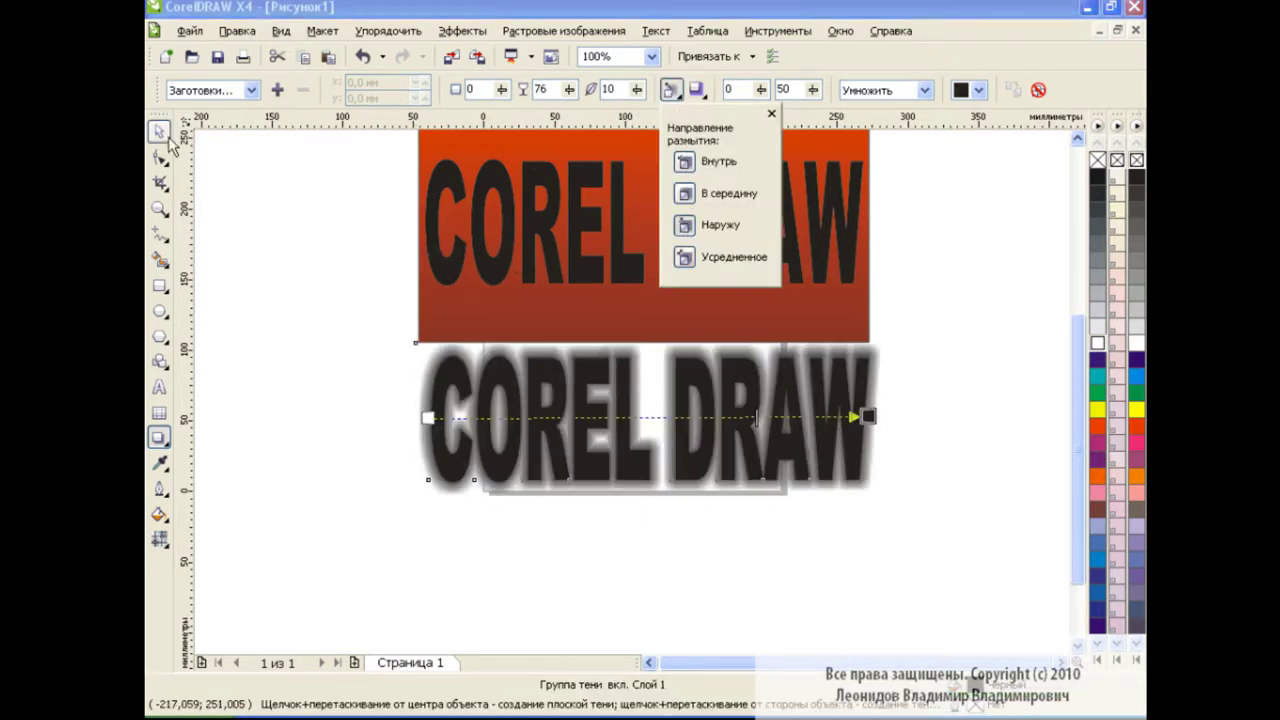
left_click(159, 131)
left_click(551, 371)
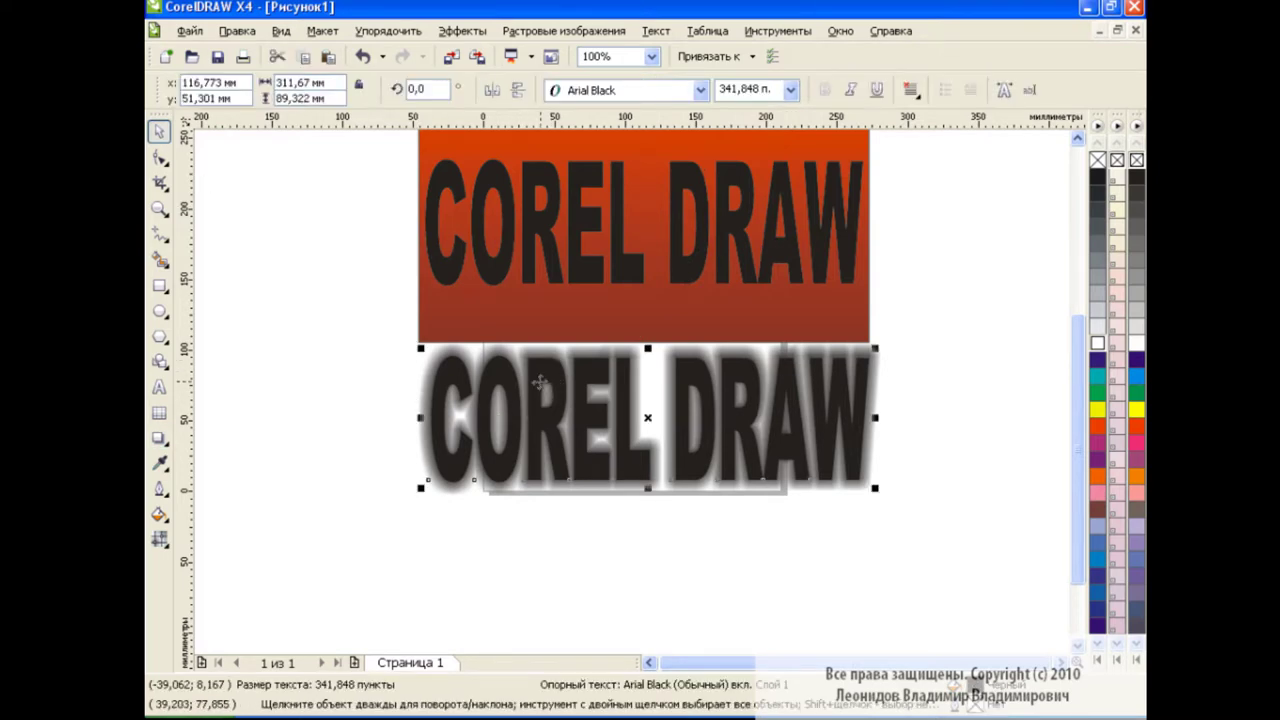
left_click(1096, 344)
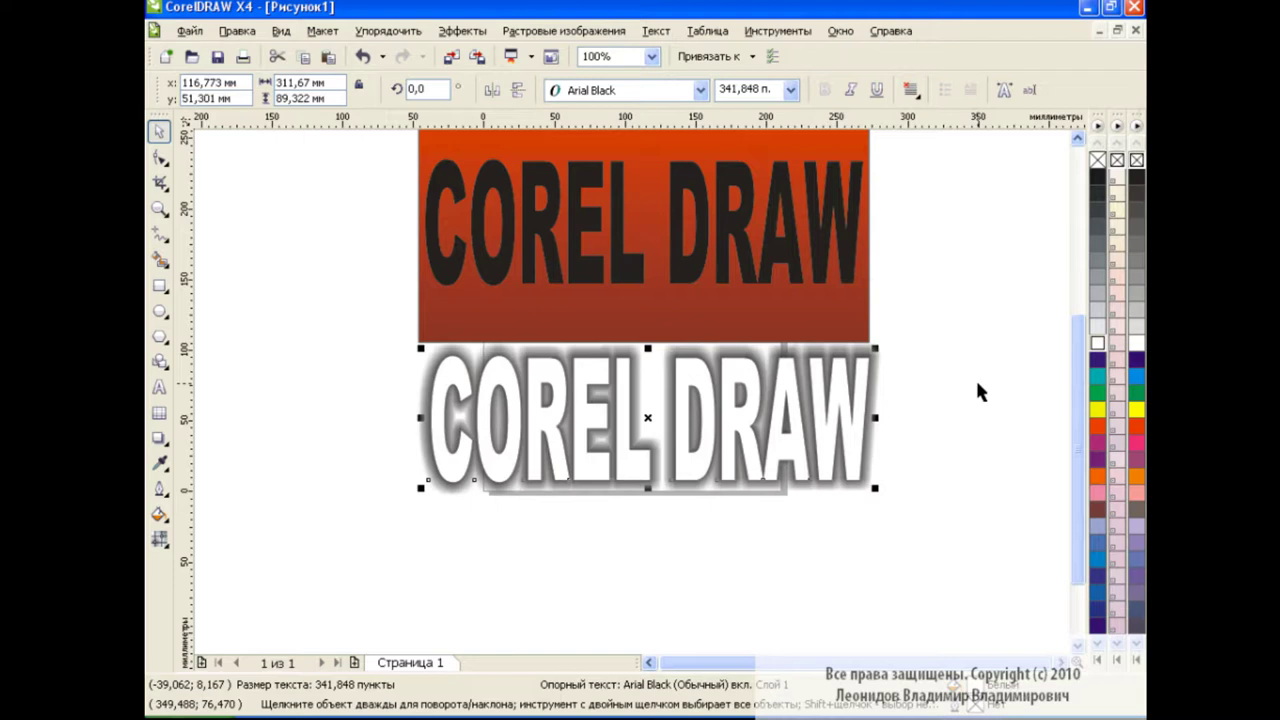
Step: Trim the top COREL DRAW letters from the rectangle and move the shadowed white text beneath the cut-out
left_click_drag(1077, 400, 1077, 366)
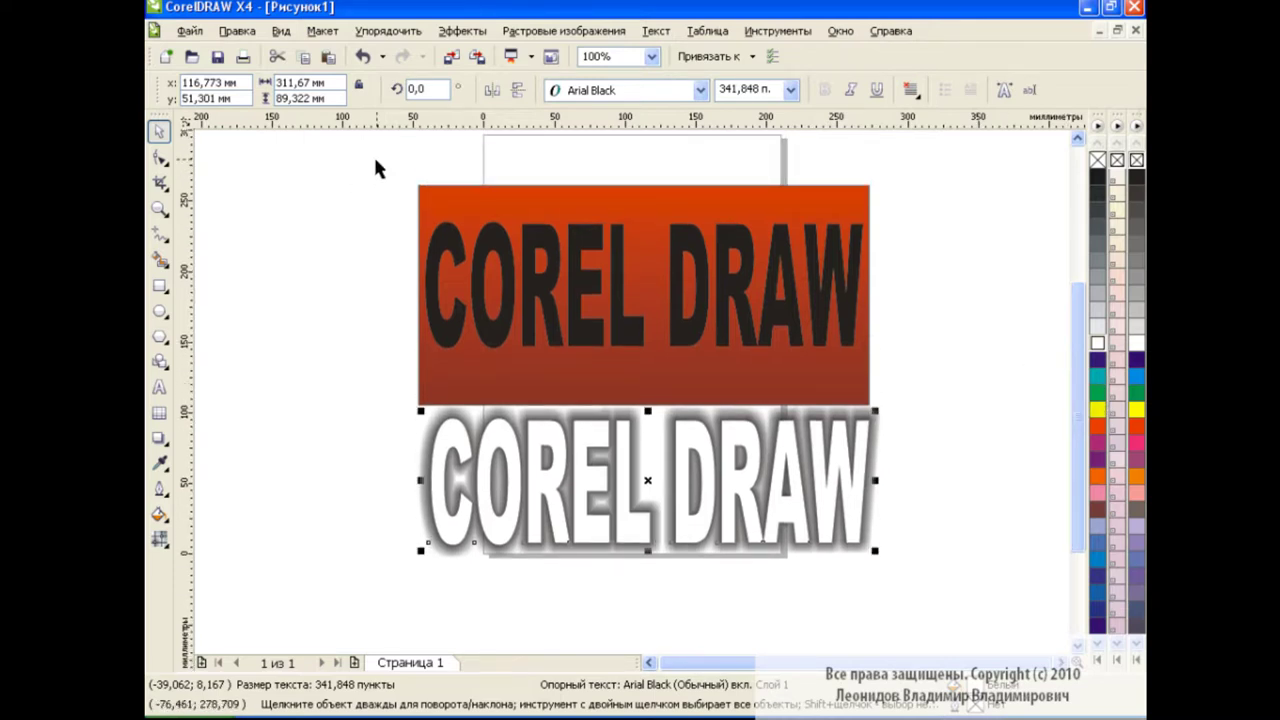
left_click_drag(375, 160, 895, 432)
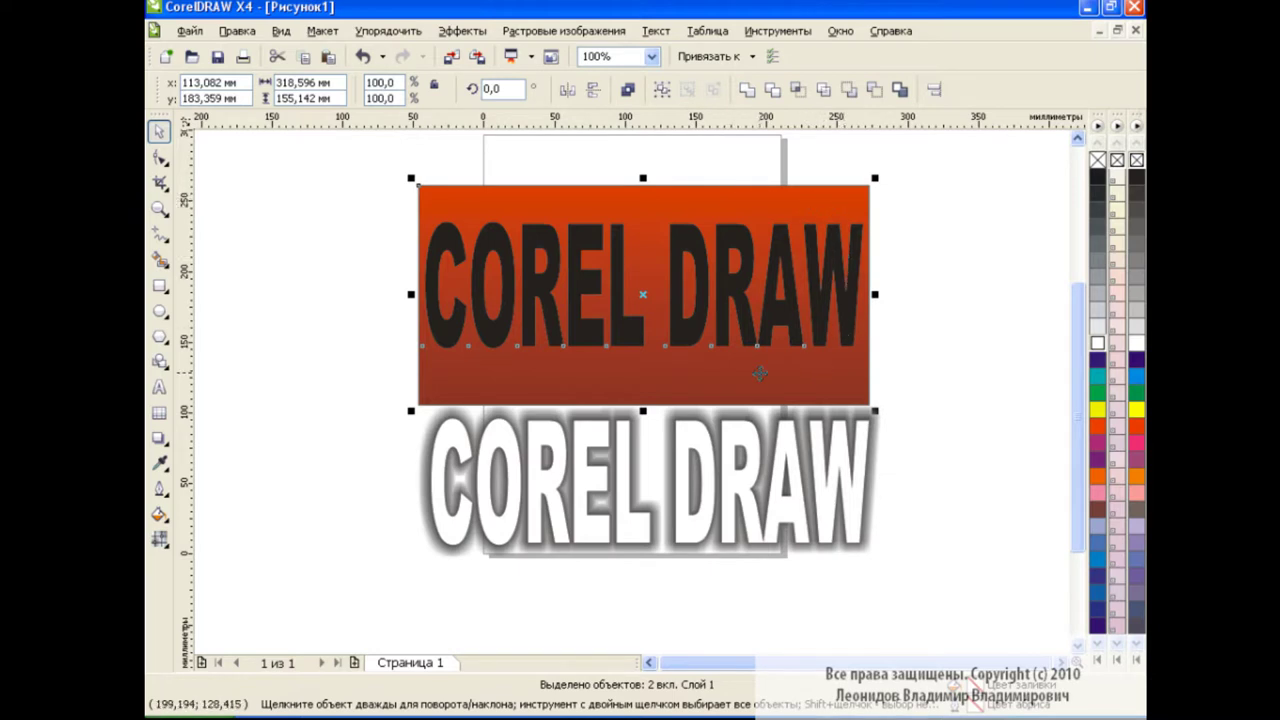
left_click(899, 90)
left_click(893, 450)
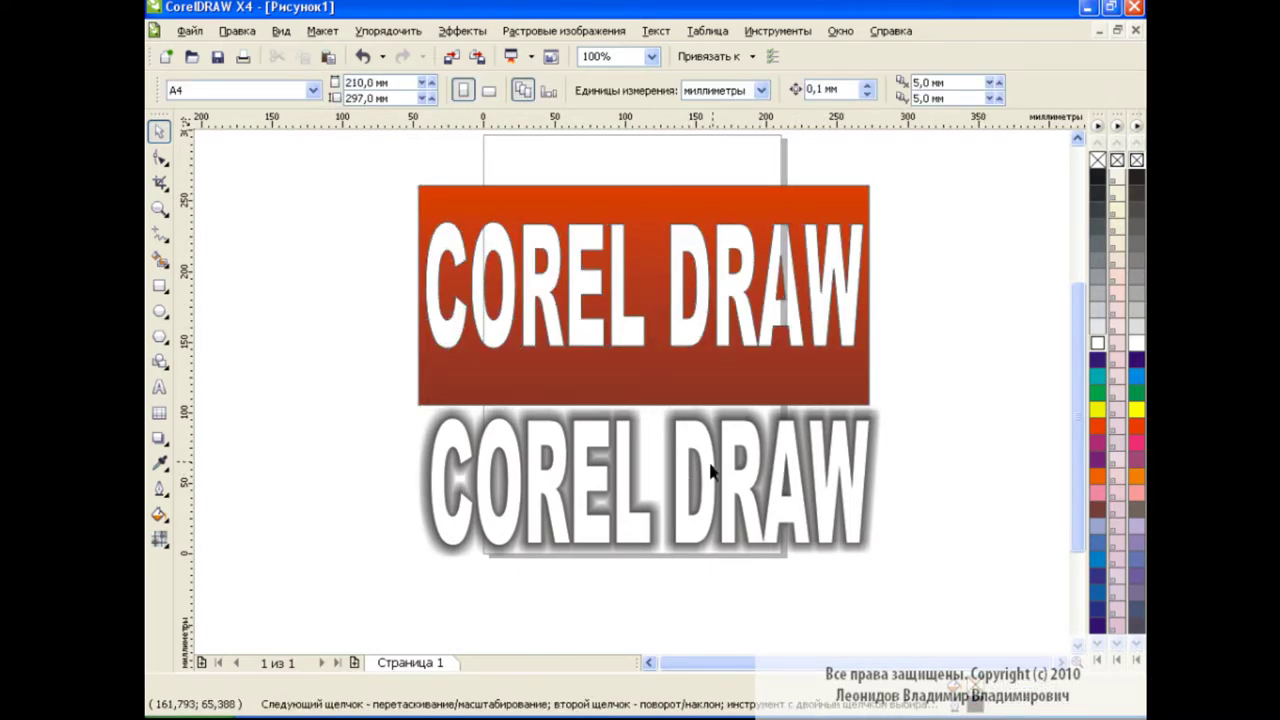
left_click(651, 480)
left_click_drag(651, 480, 646, 291)
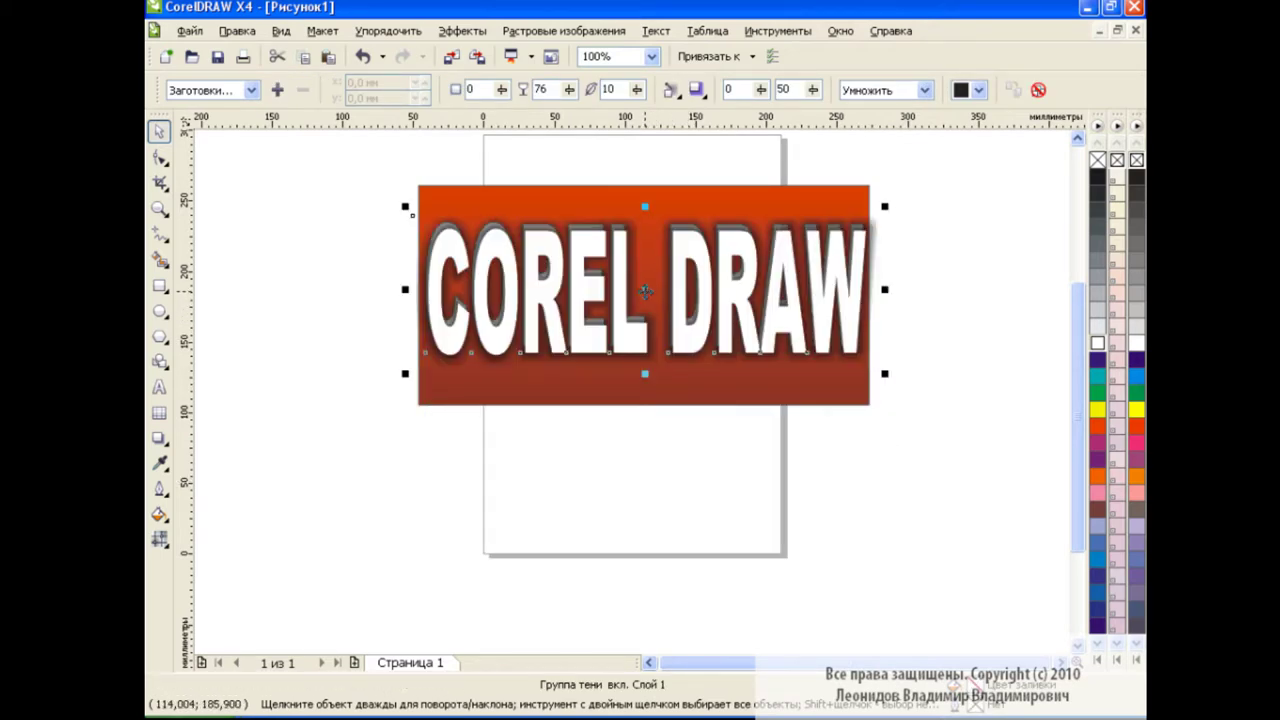
left_click(926, 292)
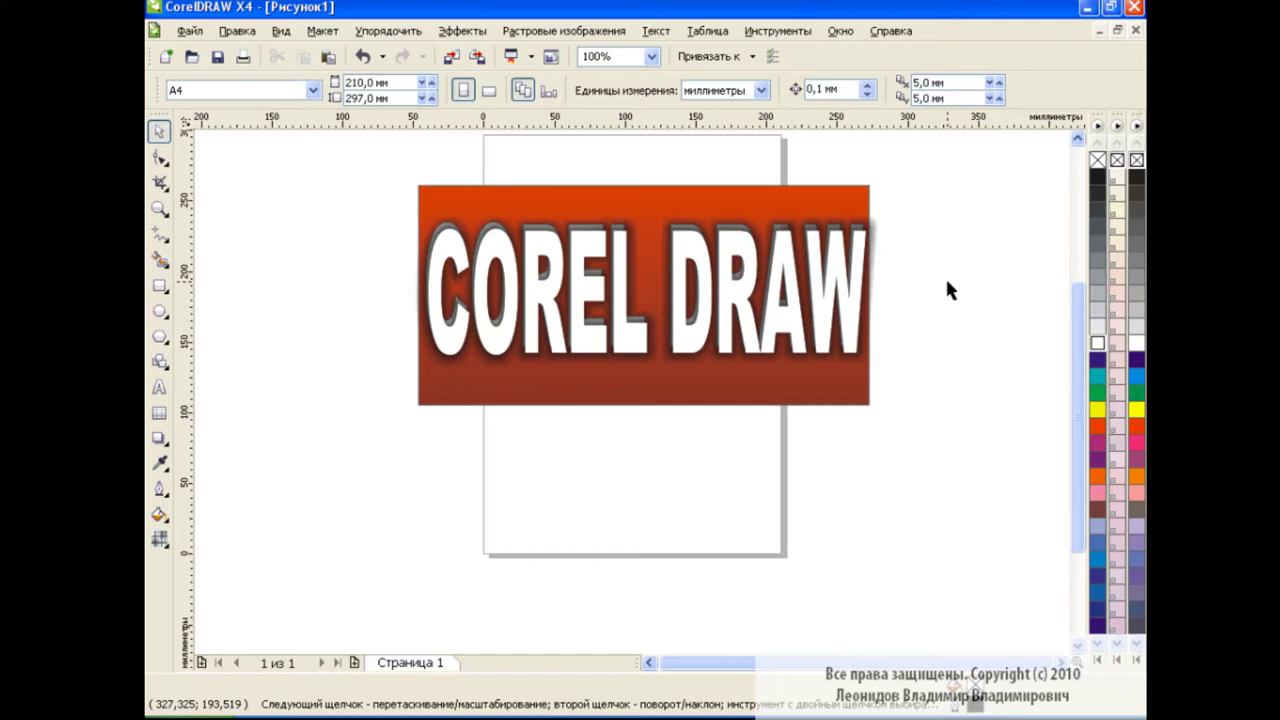
key("Tab")
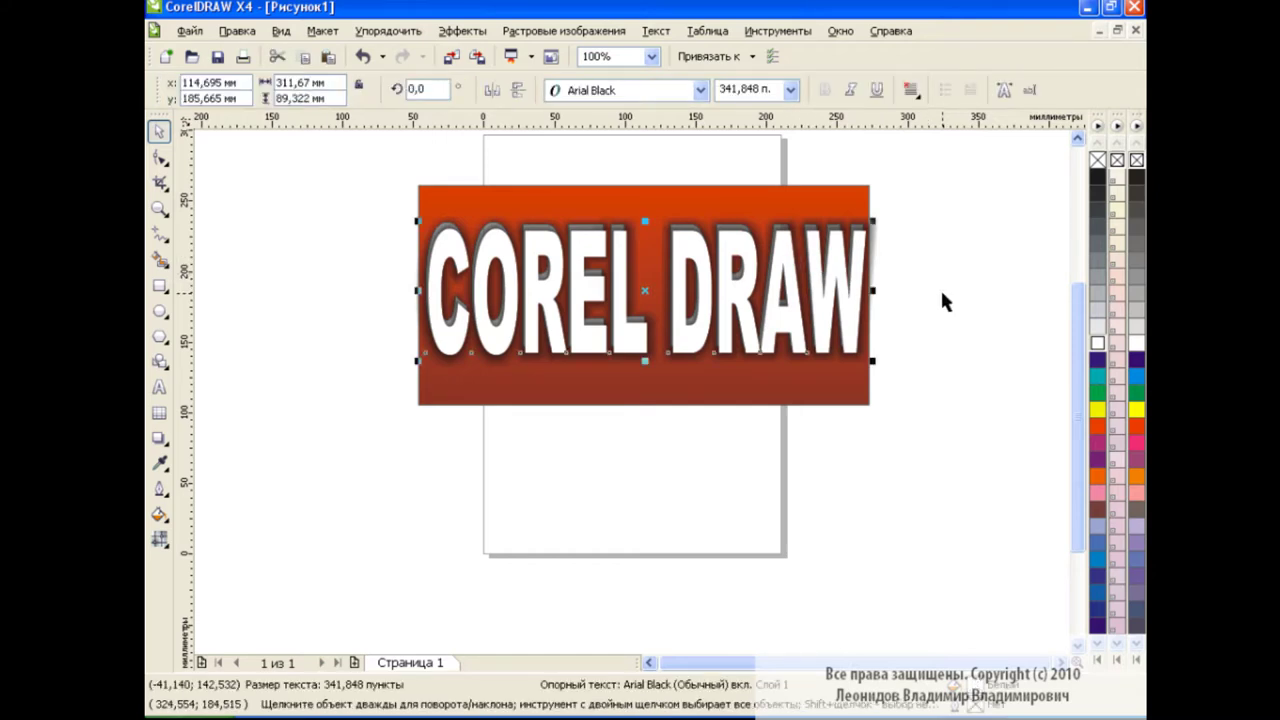
key("Tab")
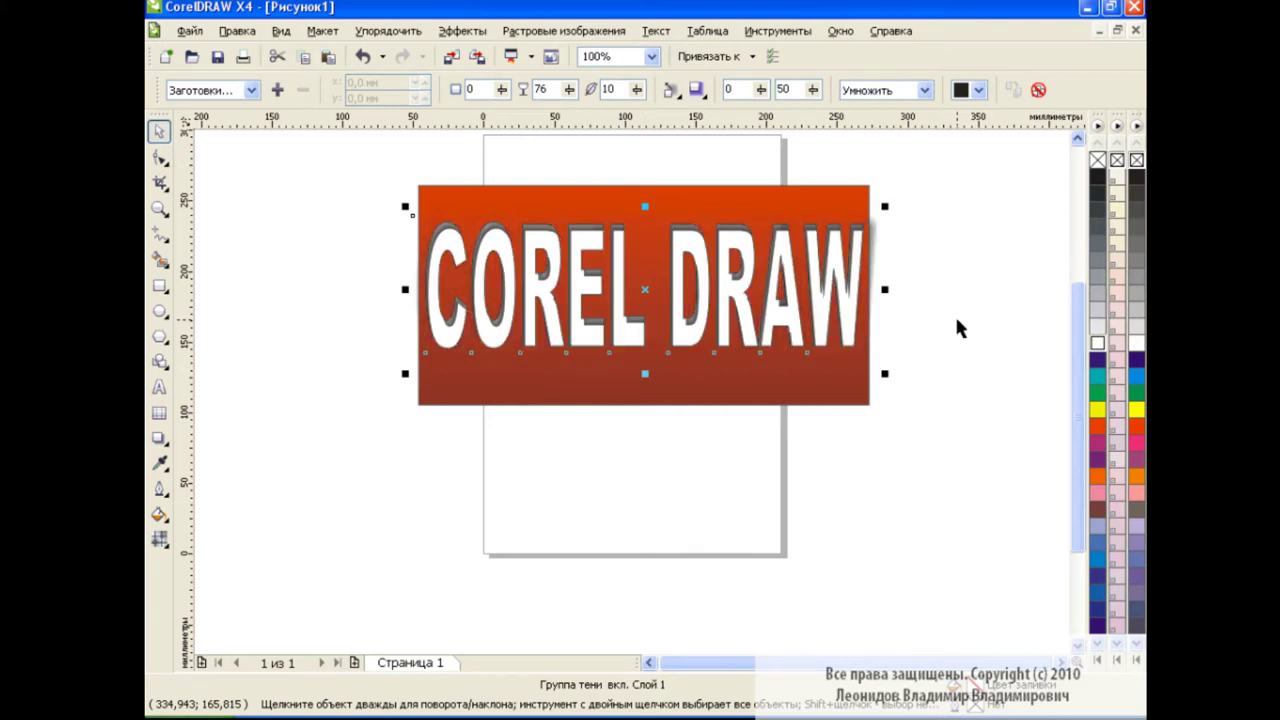
left_click(955, 268)
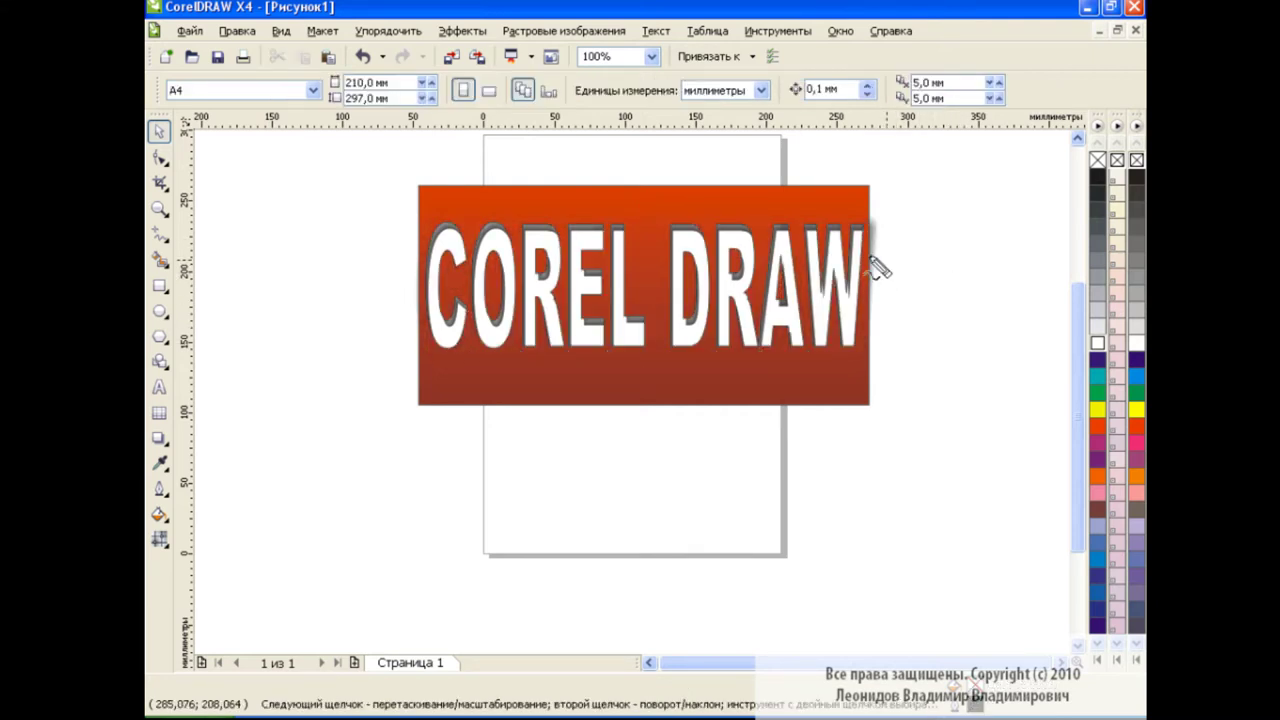
mouse_move(862, 205)
left_mouse_down()
mouse_move(914, 243)
mouse_move(871, 251)
mouse_move(893, 280)
left_mouse_up()
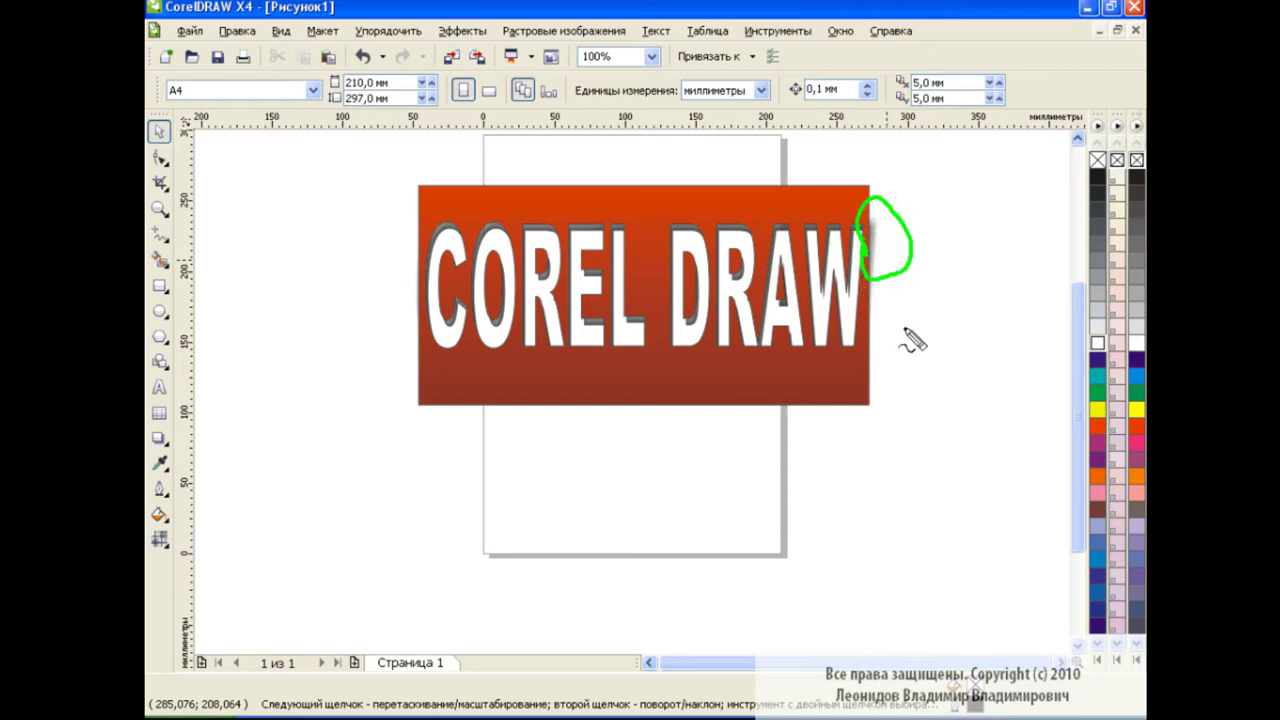
left_click(838, 262)
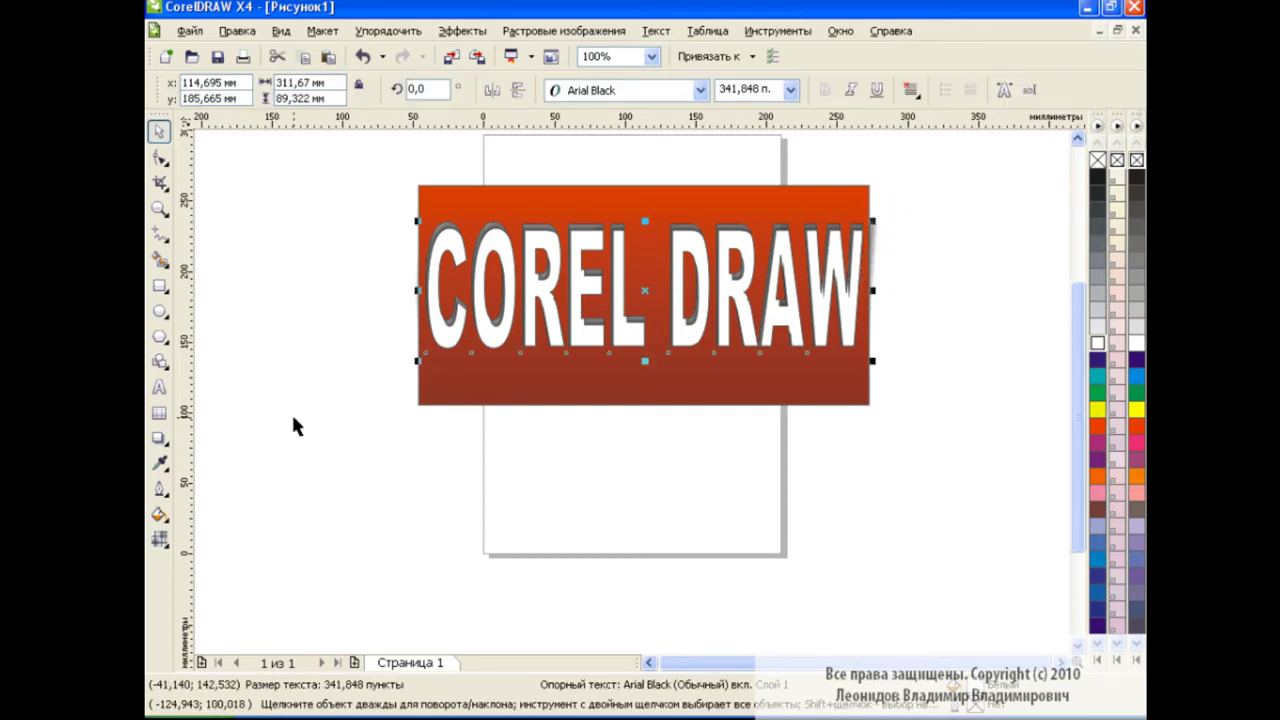
Step: Reduce the white letters' drop shadow feathering to 3
left_click(160, 441)
left_click(237, 517)
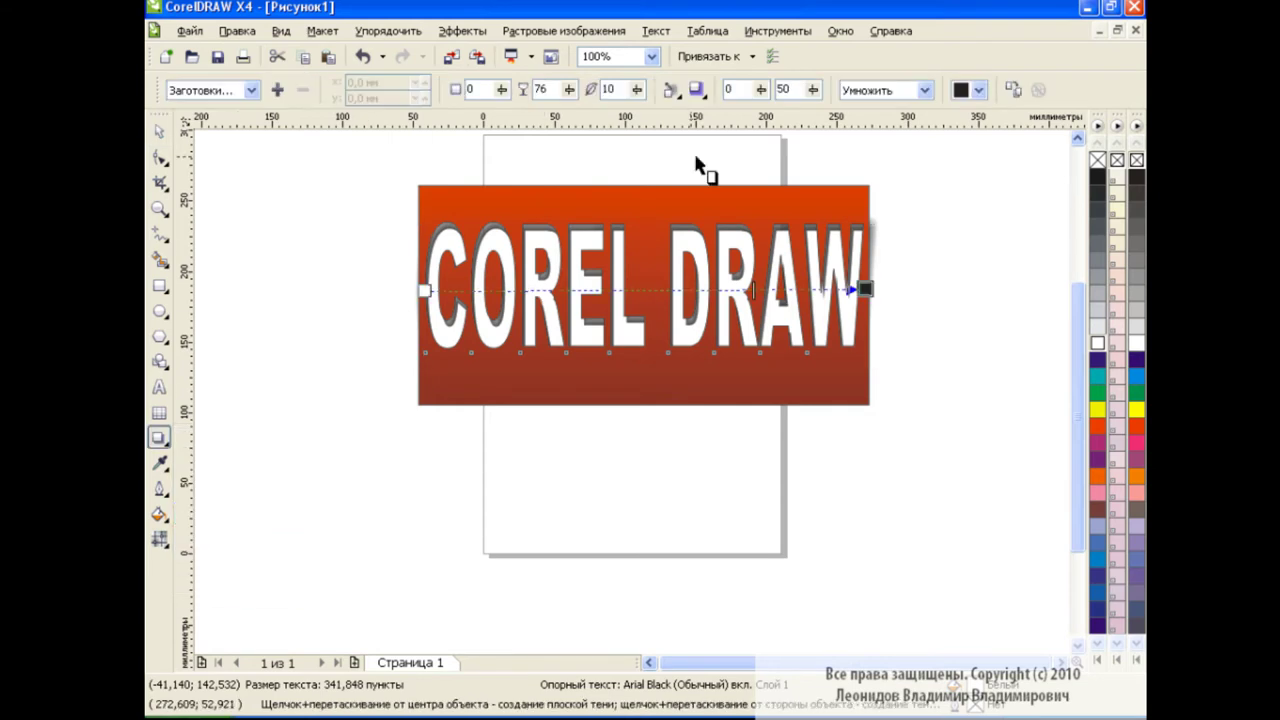
left_click(637, 93)
left_click(637, 93)
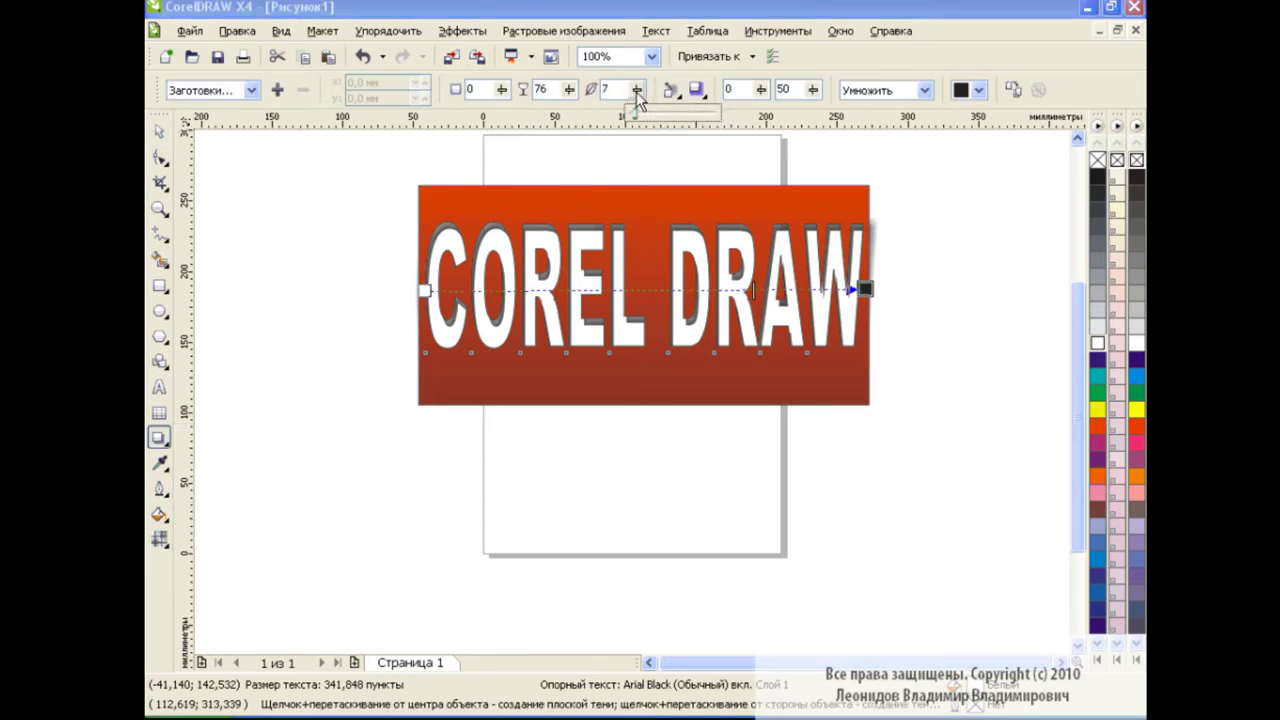
left_click(637, 93)
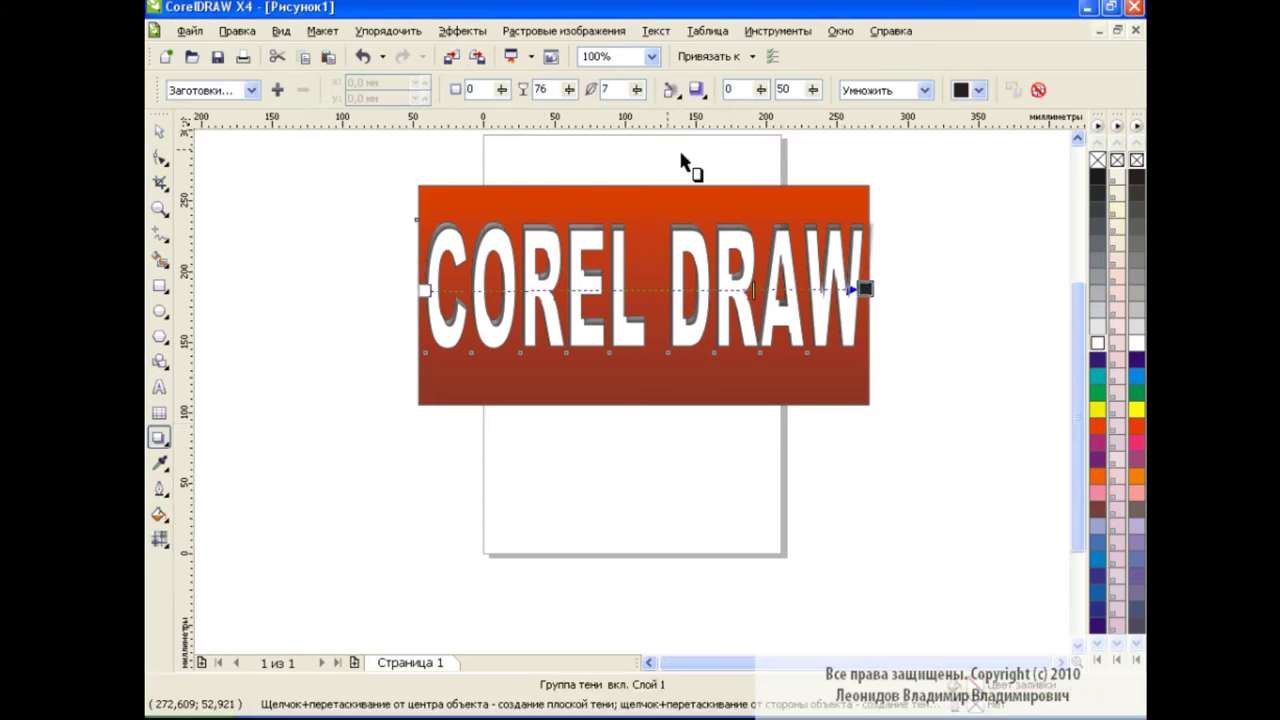
left_click(637, 93)
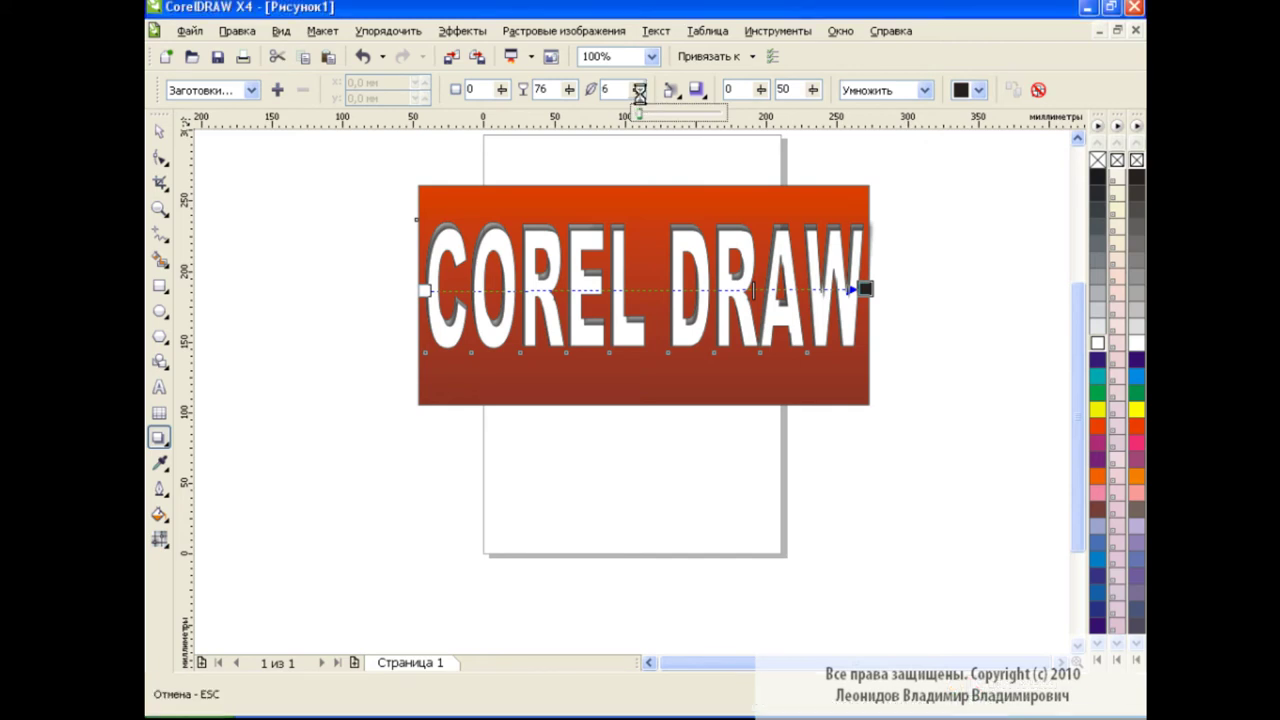
left_click(637, 93)
left_click(637, 93)
left_click(637, 93)
left_click(637, 93)
left_click(637, 90)
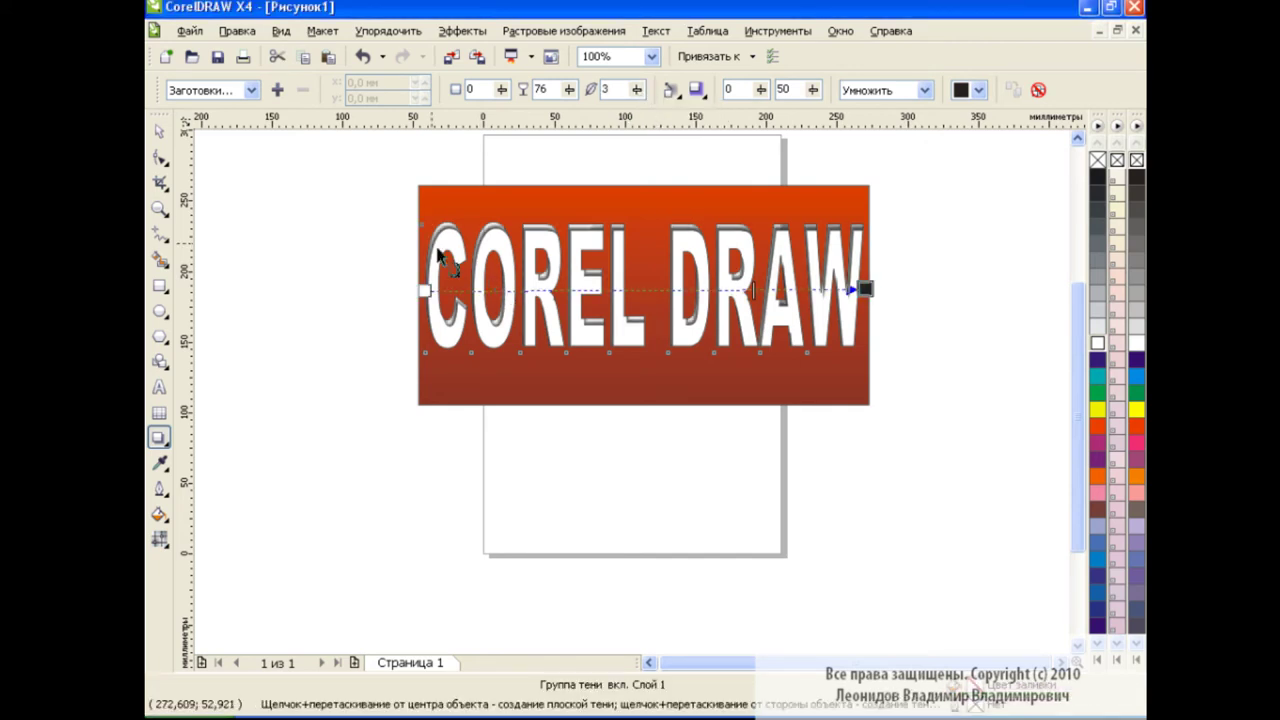
left_click(159, 131)
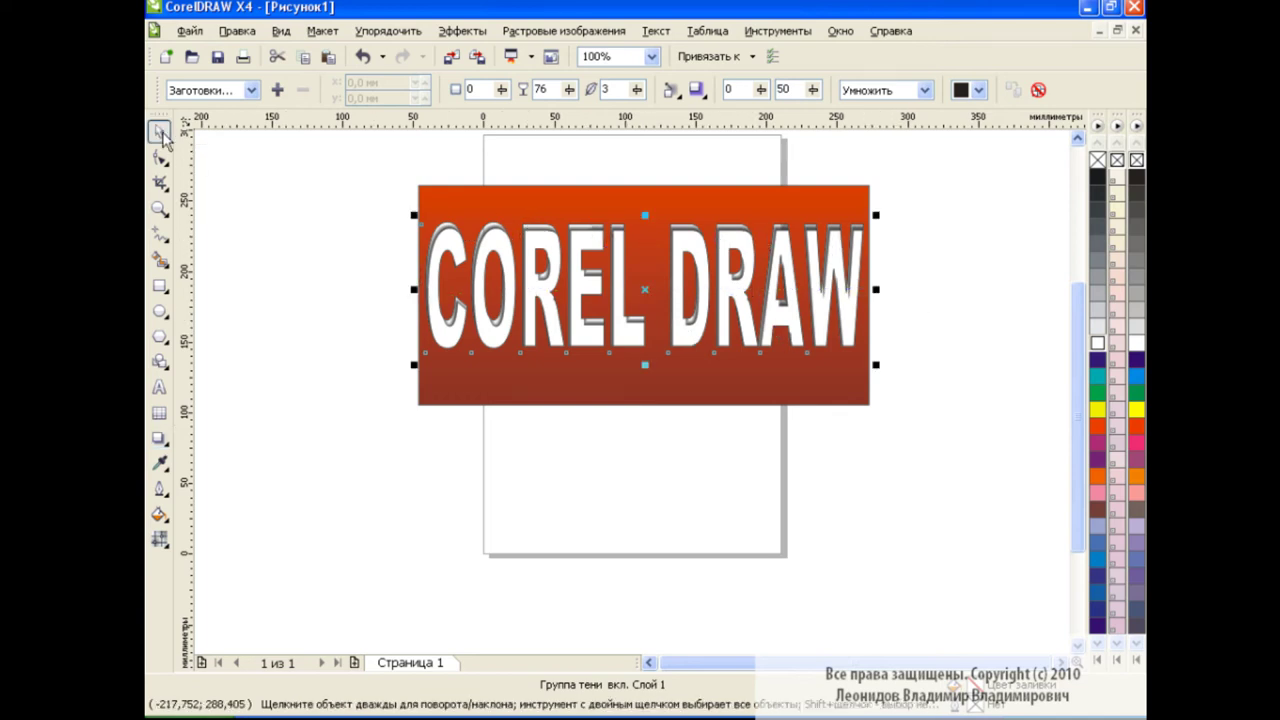
left_click(673, 447)
Step: Undo the last change, then stretch the red cut-out rectangle's right edge slightly past the W's shadow
left_click(363, 57)
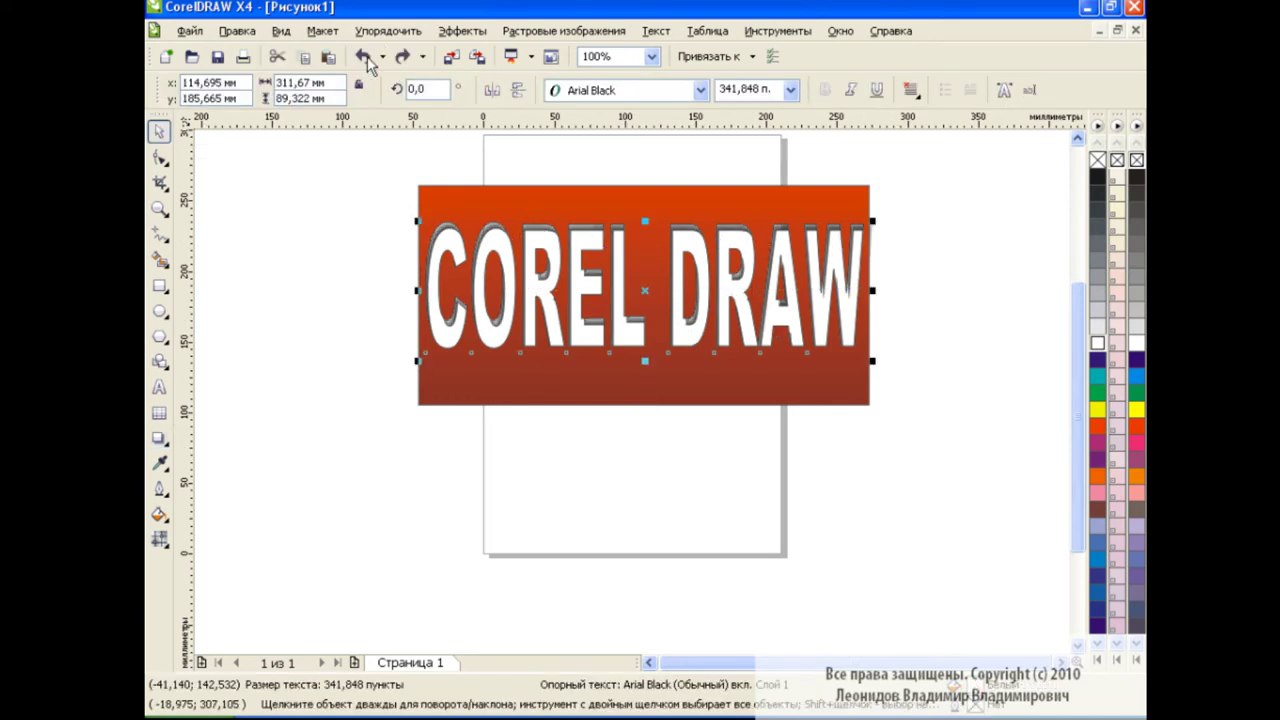
left_click(363, 57)
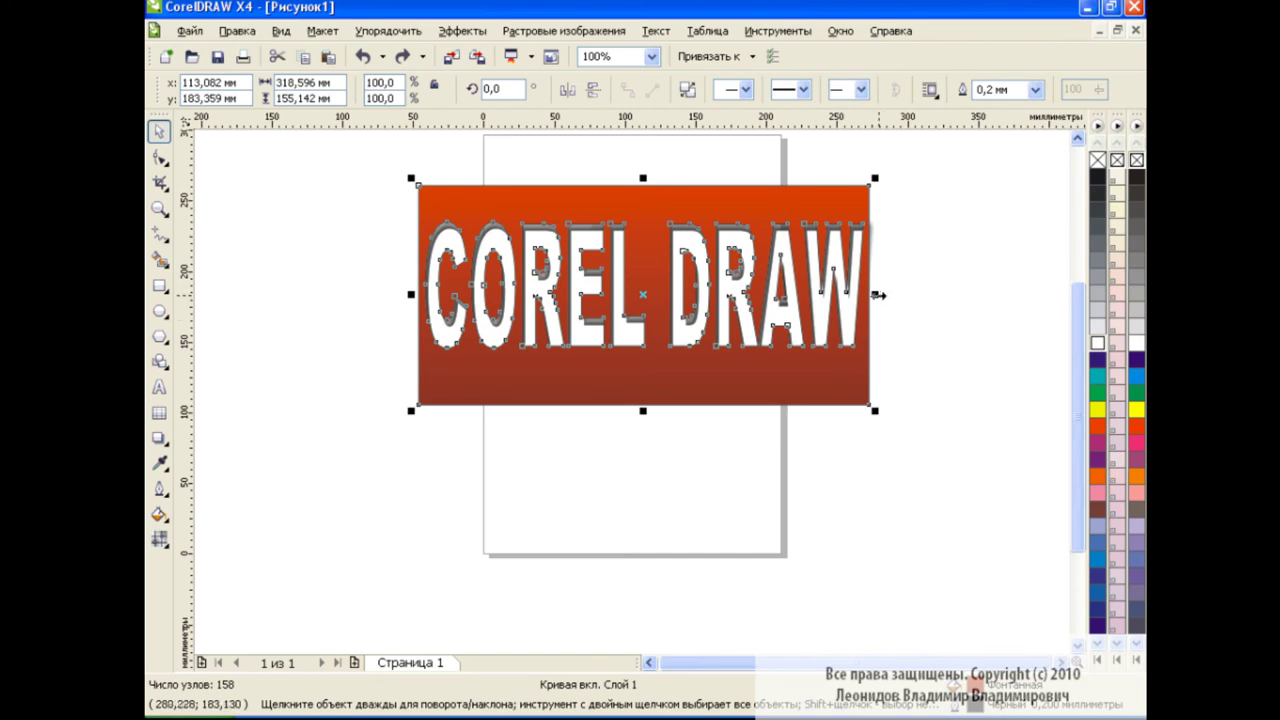
left_click_drag(875, 294, 881, 294)
left_click(940, 330)
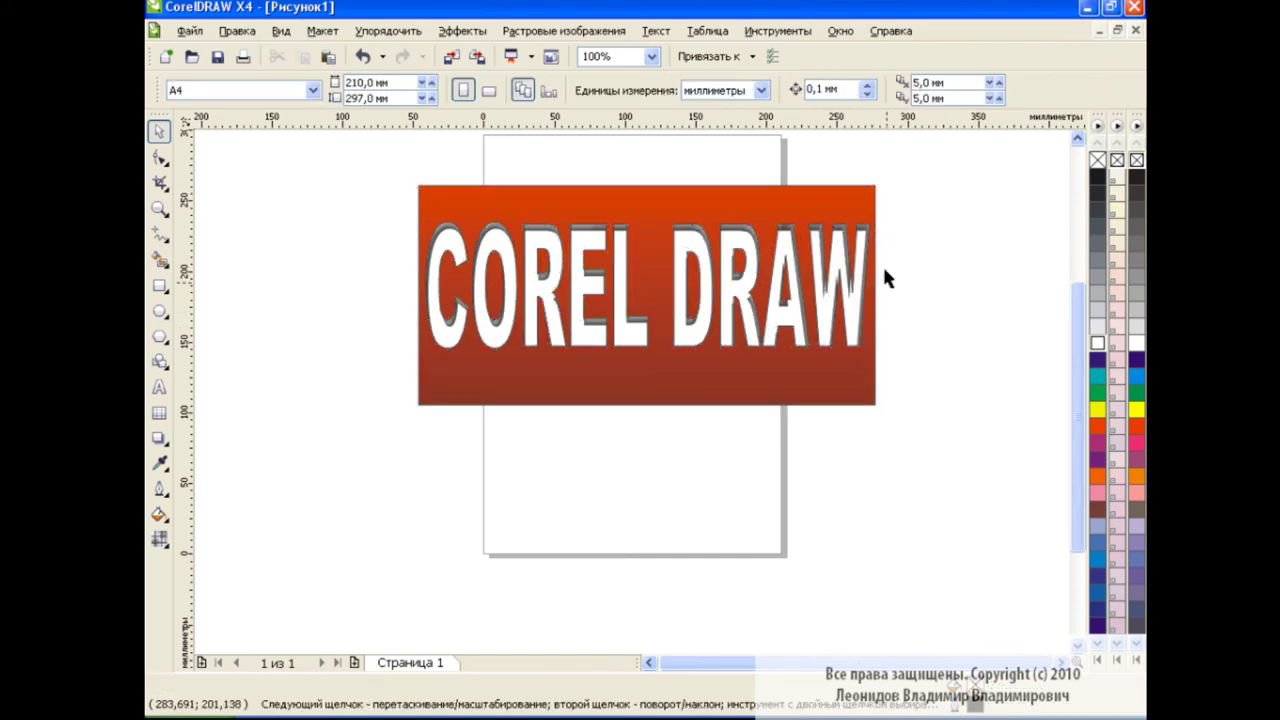